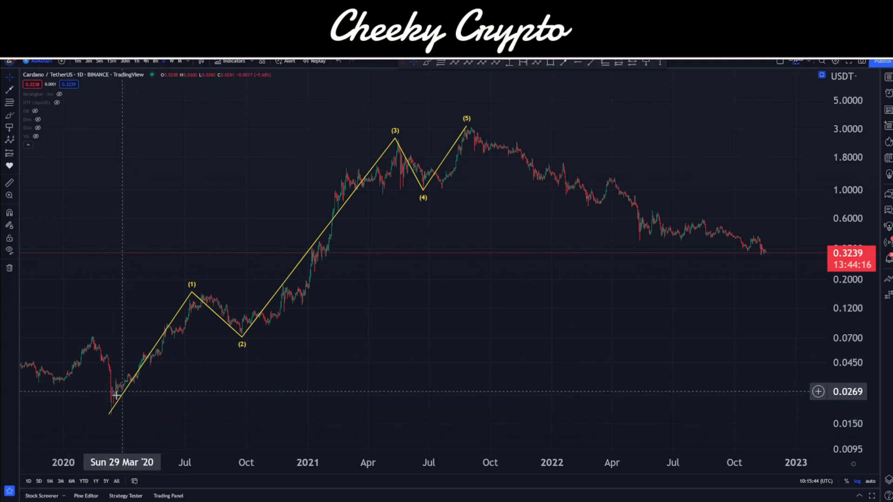
scroll(117, 395, left, 10)
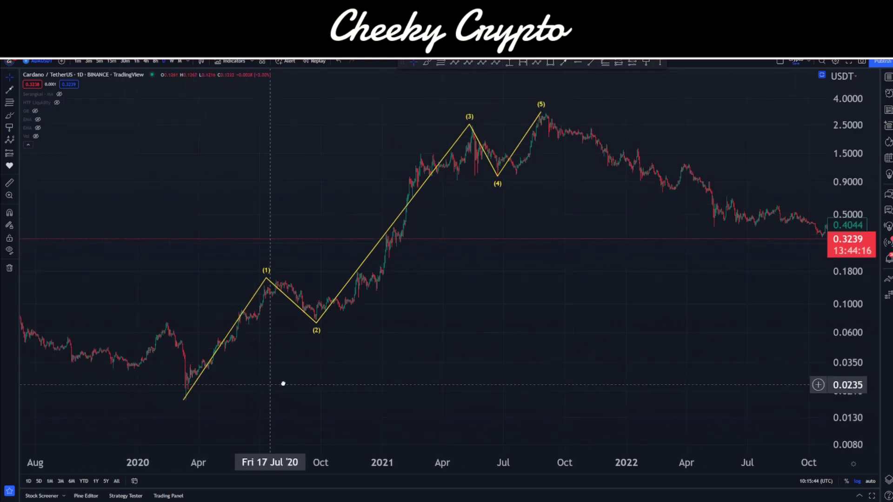
click(563, 62)
mouse_move(507, 405)
mouse_down()
mouse_move(349, 369)
mouse_move(424, 269)
mouse_move(433, 243)
mouse_move(365, 348)
mouse_move(427, 245)
mouse_move(458, 283)
mouse_move(419, 249)
mouse_move(447, 256)
mouse_move(475, 289)
mouse_move(488, 289)
mouse_move(652, 110)
mouse_move(702, 85)
mouse_move(704, 98)
mouse_move(478, 307)
mouse_move(447, 351)
mouse_move(448, 331)
mouse_move(629, 186)
mouse_move(346, 361)
mouse_move(383, 358)
mouse_up()
key(Escape)
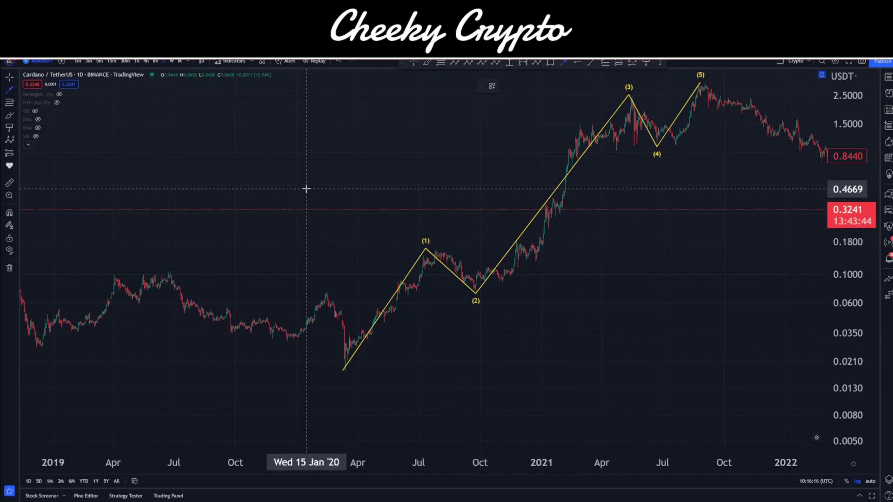
mouse_move(306, 189)
mouse_down()
mouse_move(343, 299)
mouse_move(329, 355)
mouse_move(341, 358)
mouse_move(333, 336)
mouse_move(337, 365)
mouse_move(358, 326)
mouse_move(159, 211)
mouse_move(99, 316)
mouse_move(70, 347)
mouse_up()
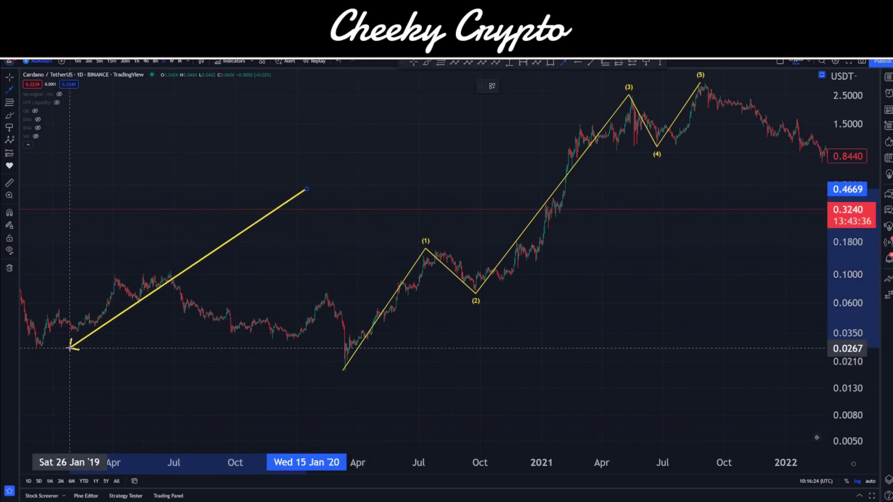
mouse_move(70, 347)
mouse_down()
mouse_move(114, 339)
mouse_move(51, 364)
mouse_move(144, 265)
mouse_move(185, 279)
mouse_move(159, 319)
mouse_move(123, 344)
mouse_move(62, 347)
mouse_move(103, 300)
mouse_move(309, 259)
mouse_move(341, 365)
mouse_move(289, 366)
mouse_move(298, 350)
mouse_move(339, 367)
mouse_move(305, 259)
mouse_move(338, 332)
mouse_move(341, 259)
mouse_move(267, 295)
mouse_move(319, 357)
mouse_move(343, 365)
mouse_move(340, 338)
mouse_move(345, 370)
mouse_move(309, 370)
mouse_move(343, 368)
mouse_move(333, 324)
mouse_move(340, 368)
mouse_move(472, 215)
mouse_move(344, 290)
mouse_move(36, 275)
mouse_move(291, 313)
mouse_move(348, 358)
mouse_move(345, 342)
mouse_move(328, 370)
mouse_move(58, 324)
mouse_move(279, 297)
mouse_move(343, 369)
mouse_move(341, 346)
mouse_up()
key(Escape)
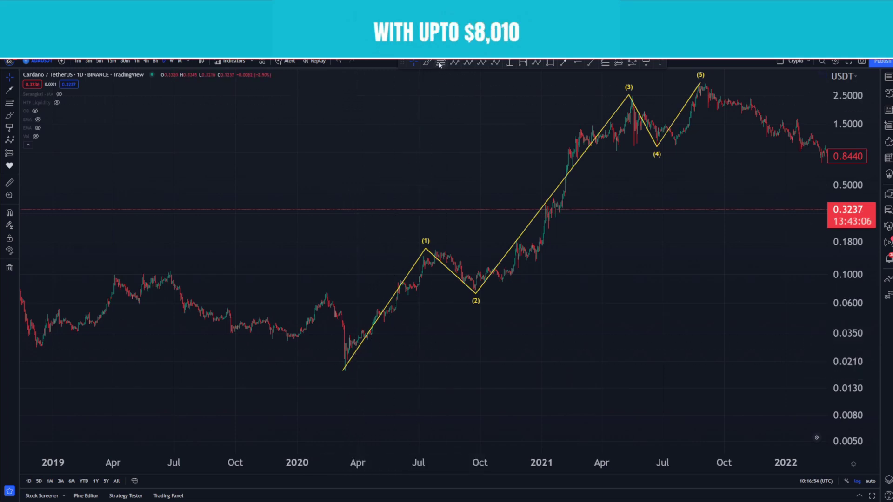
Check the price level of the March 2020 low with a temporary horizontal ray and delete the ray
click(577, 62)
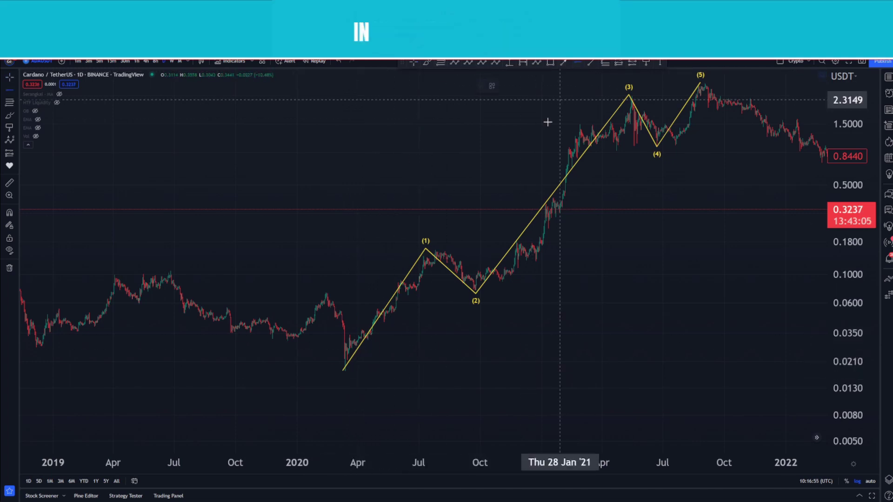
click(345, 385)
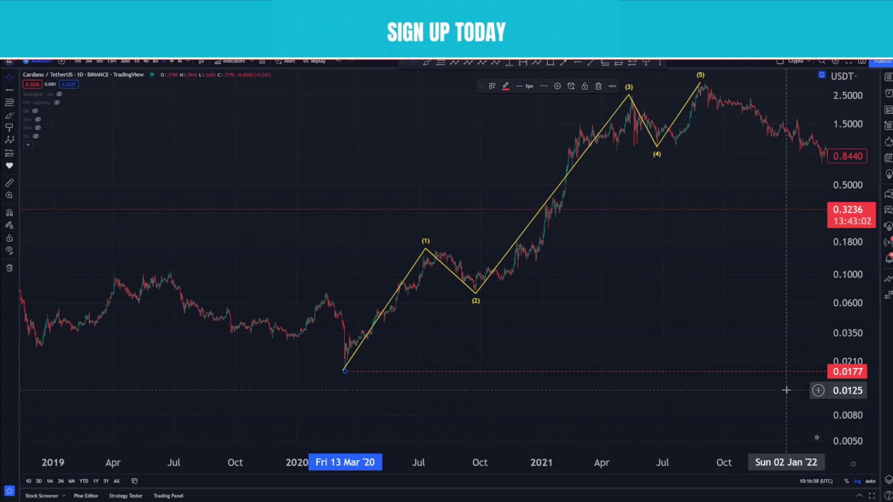
key(Delete)
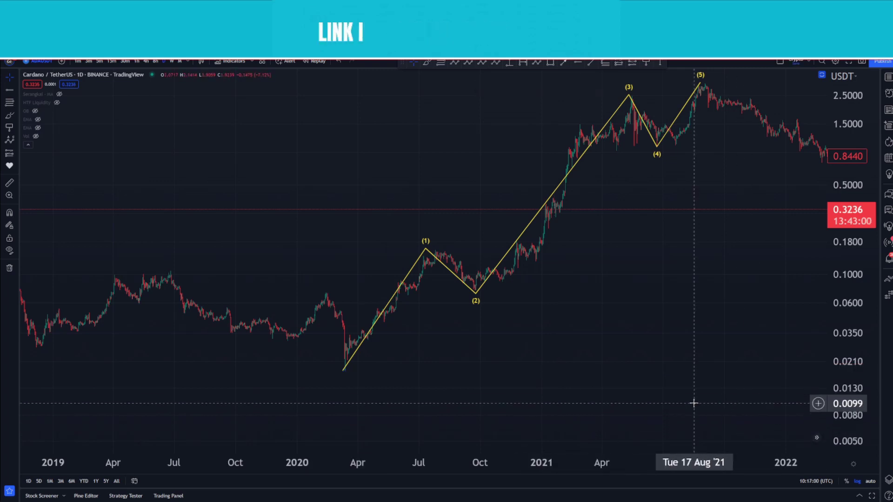
scroll(512, 335, right, 3)
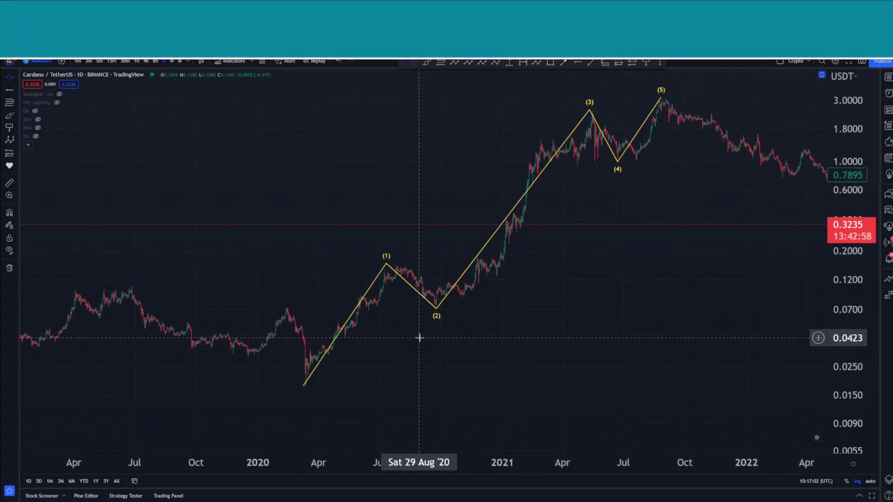
scroll(437, 353, up, 4)
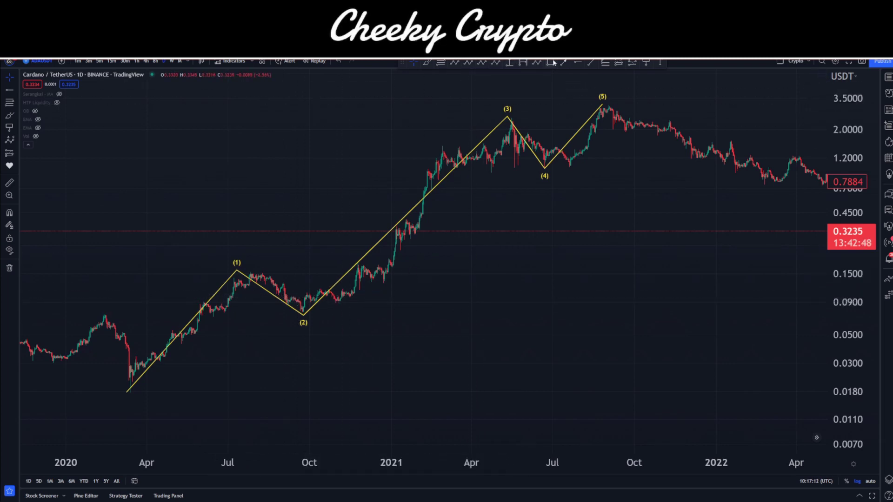
click(580, 63)
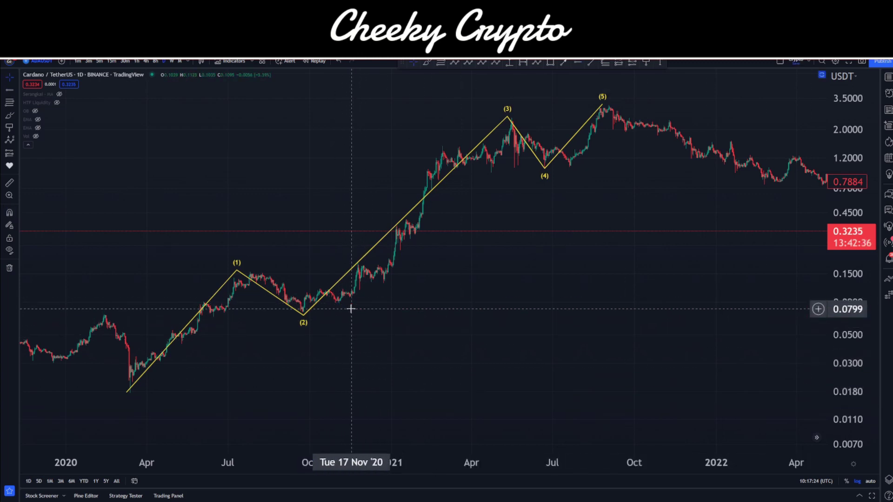
scroll(484, 303, down, 3)
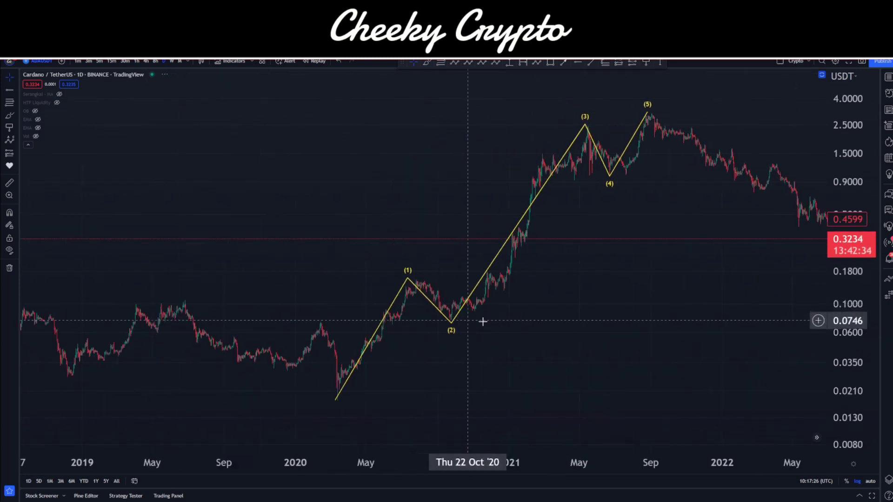
drag(547, 322, 391, 325)
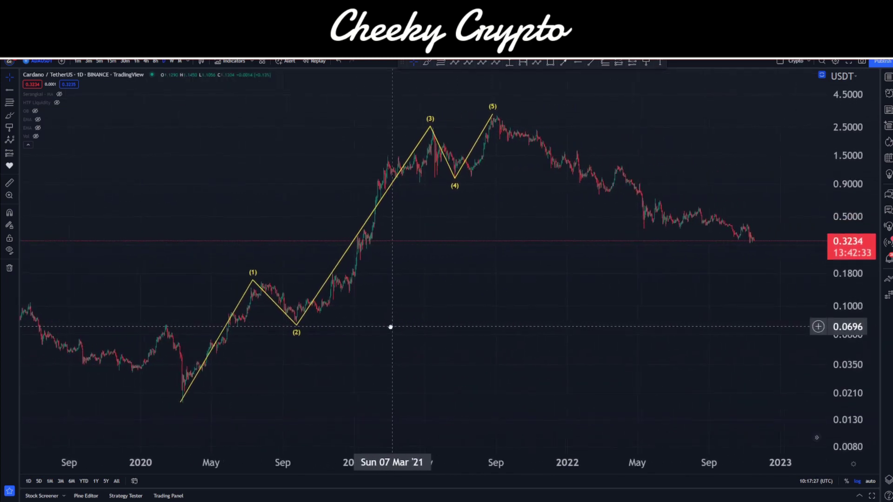
click(562, 63)
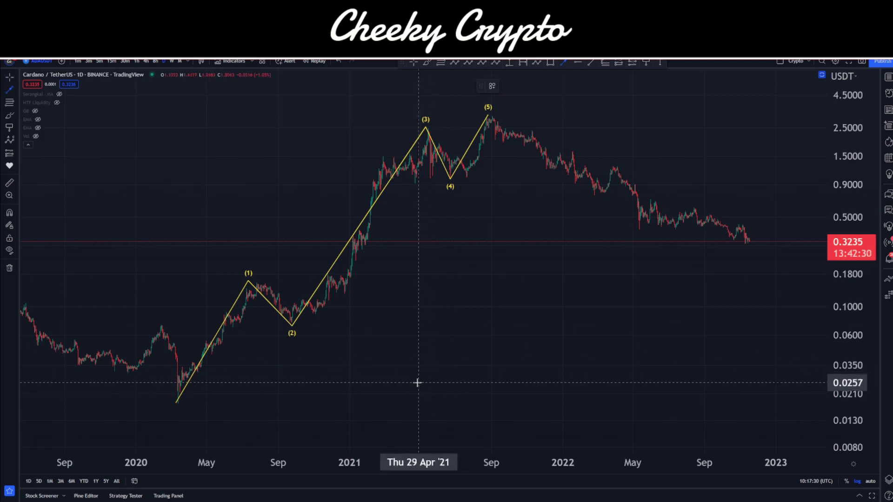
mouse_move(406, 374)
mouse_down()
mouse_move(249, 375)
mouse_move(329, 255)
mouse_move(295, 232)
mouse_move(168, 313)
mouse_move(238, 397)
mouse_move(337, 365)
mouse_move(240, 365)
mouse_move(277, 381)
mouse_move(184, 294)
mouse_move(254, 388)
mouse_move(298, 255)
mouse_move(273, 358)
mouse_move(299, 357)
mouse_move(328, 301)
mouse_move(269, 398)
mouse_move(209, 344)
mouse_move(330, 368)
mouse_move(315, 354)
mouse_move(324, 331)
mouse_move(299, 391)
mouse_move(353, 346)
mouse_move(406, 276)
mouse_move(741, 231)
mouse_move(688, 215)
mouse_move(757, 225)
mouse_move(647, 268)
mouse_move(194, 374)
mouse_move(737, 205)
mouse_move(663, 247)
mouse_move(672, 263)
mouse_move(740, 253)
mouse_move(694, 241)
mouse_move(689, 276)
mouse_move(641, 199)
mouse_move(544, 279)
mouse_move(336, 312)
mouse_up()
key(Escape)
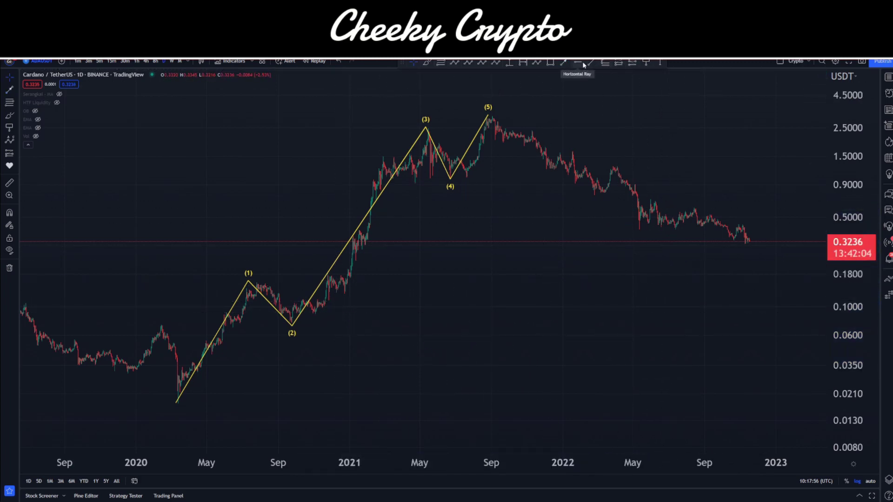
Measure the price range from the March 2020 low to the September 2021 high and delete the measurement
click(509, 62)
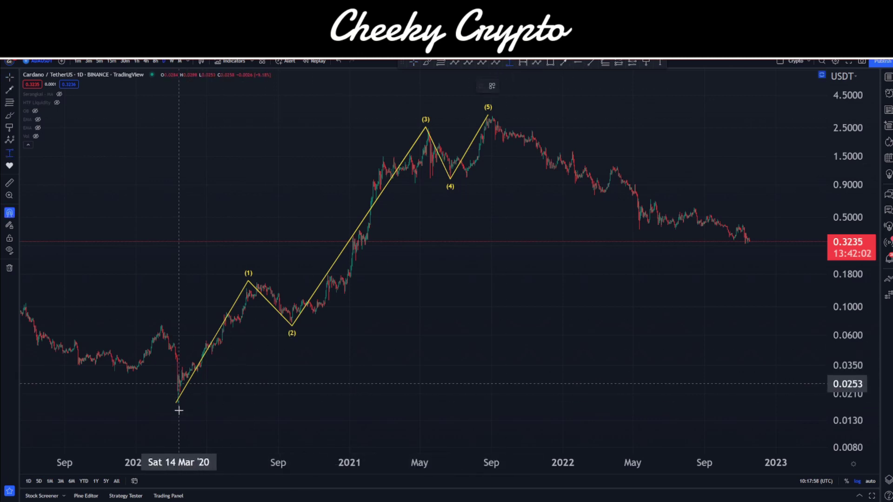
drag(178, 411, 491, 117)
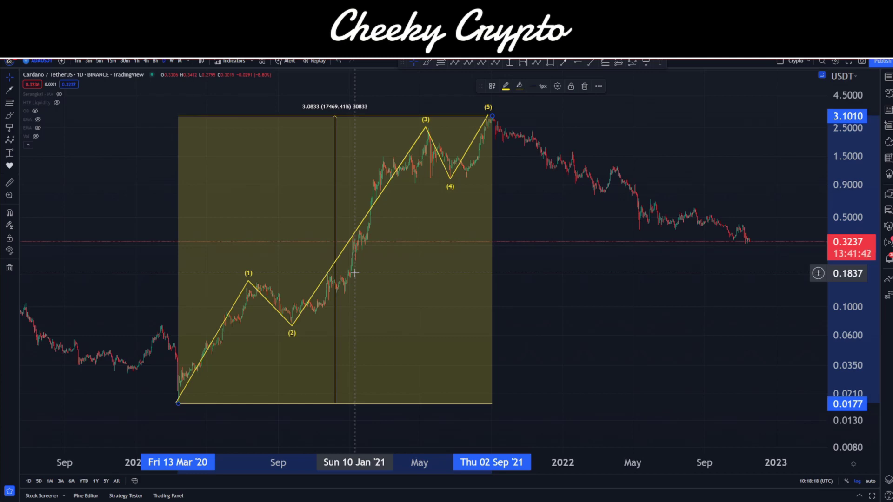
key(Delete)
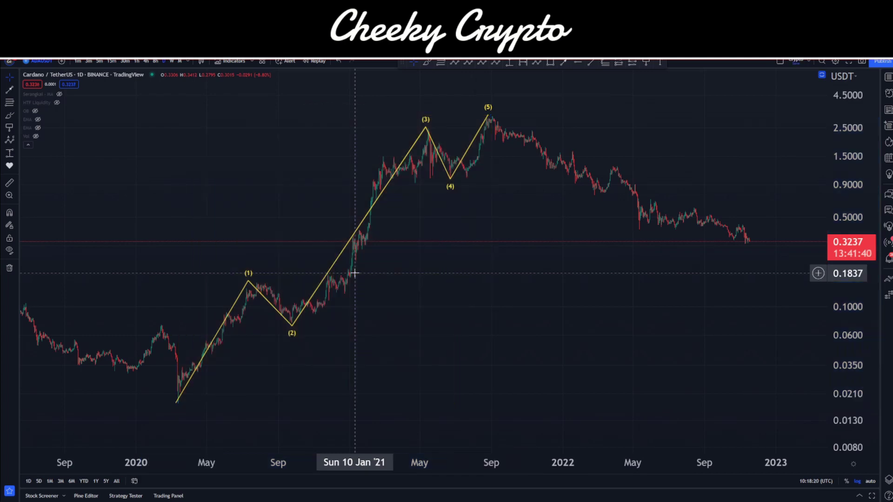
scroll(438, 331, right, 3)
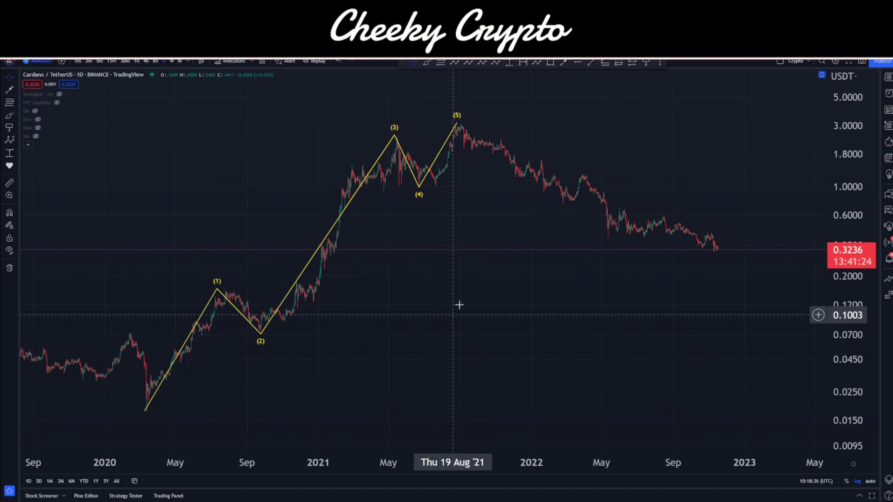
click(610, 109)
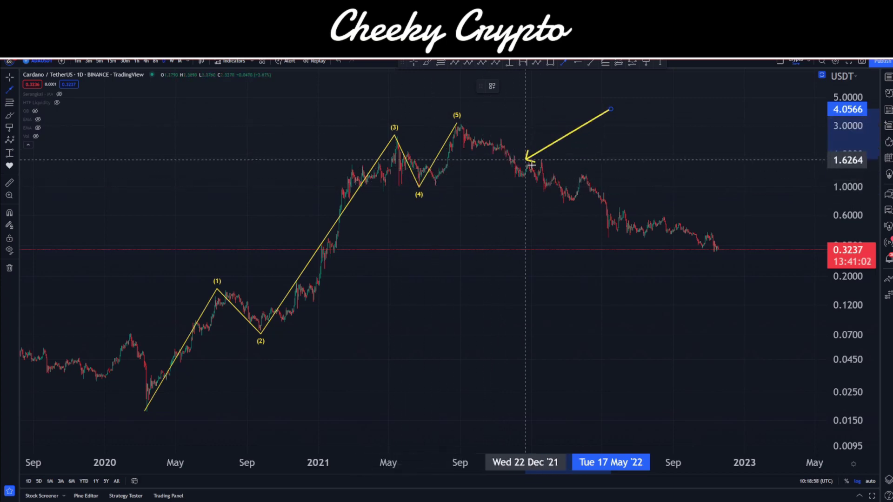
mouse_move(526, 160)
mouse_down()
mouse_move(522, 186)
mouse_move(392, 126)
mouse_move(457, 126)
mouse_move(574, 203)
mouse_move(461, 108)
mouse_move(577, 220)
mouse_move(568, 201)
mouse_move(623, 239)
mouse_move(608, 248)
mouse_move(570, 235)
mouse_move(449, 132)
mouse_move(491, 159)
mouse_move(476, 127)
mouse_move(592, 173)
mouse_move(734, 253)
mouse_move(469, 119)
mouse_move(572, 193)
mouse_move(714, 237)
mouse_move(576, 179)
mouse_move(538, 174)
mouse_move(483, 125)
mouse_move(538, 171)
mouse_up()
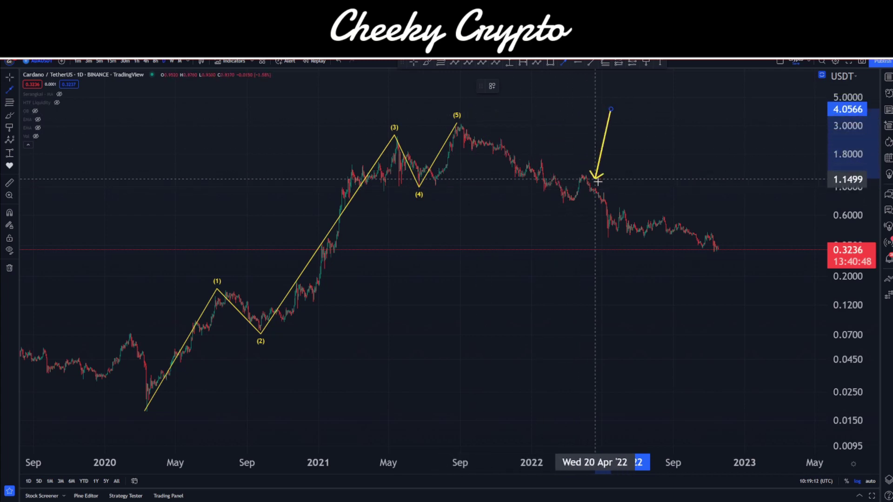
drag(598, 181, 560, 175)
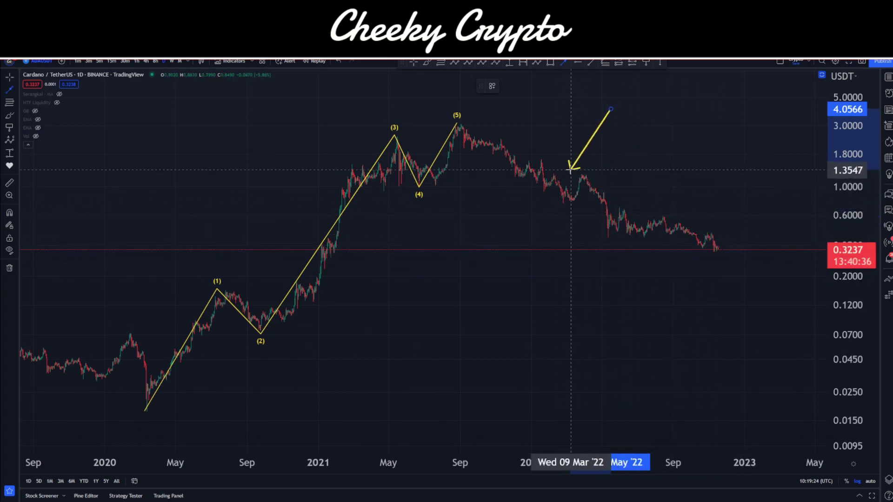
key(Escape)
drag(606, 223, 470, 349)
scroll(797, 377, up, 2)
mouse_move(860, 372)
mouse_down()
mouse_move(861, 280)
mouse_move(712, 260)
mouse_move(781, 273)
mouse_up()
scroll(781, 273, up, 2)
scroll(518, 229, left, 3)
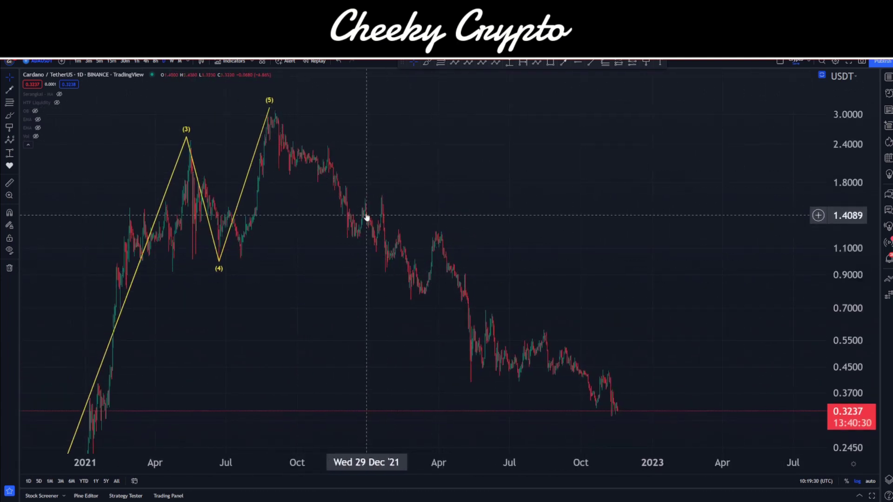
click(563, 63)
click(348, 361)
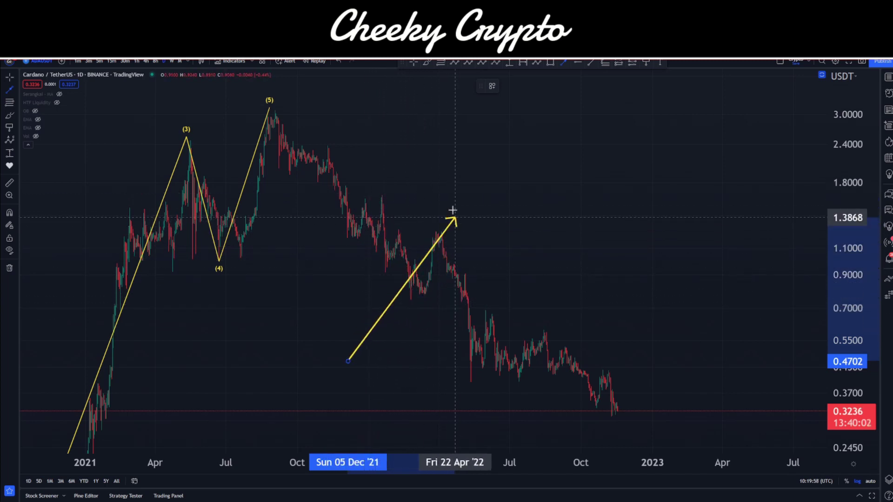
key(Escape)
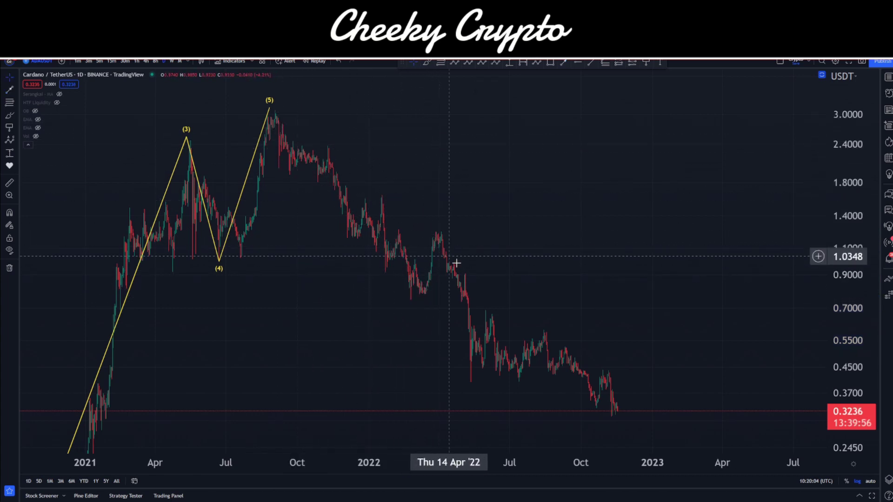
Draw an ABC correction wave from the wave (5) top, with A at about 0.7286, B at about 1.2612 and C at about 0.2375
drag(441, 230, 397, 207)
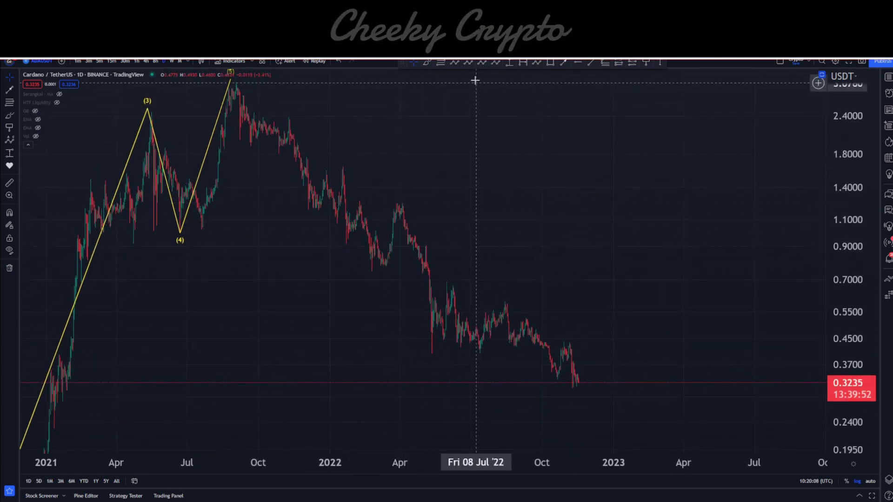
click(454, 63)
click(234, 81)
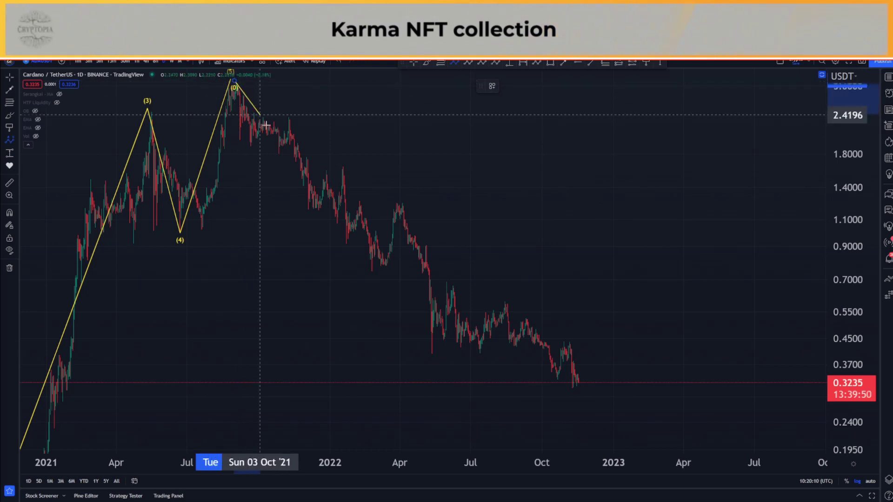
click(396, 201)
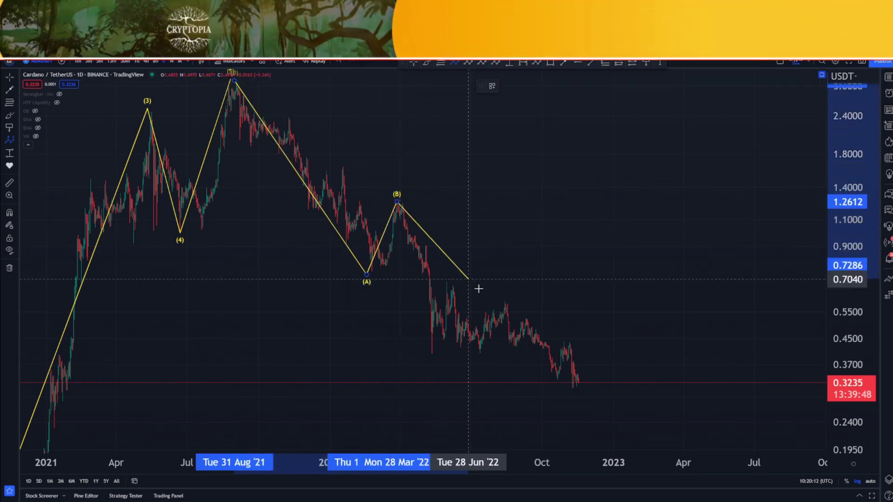
click(630, 422)
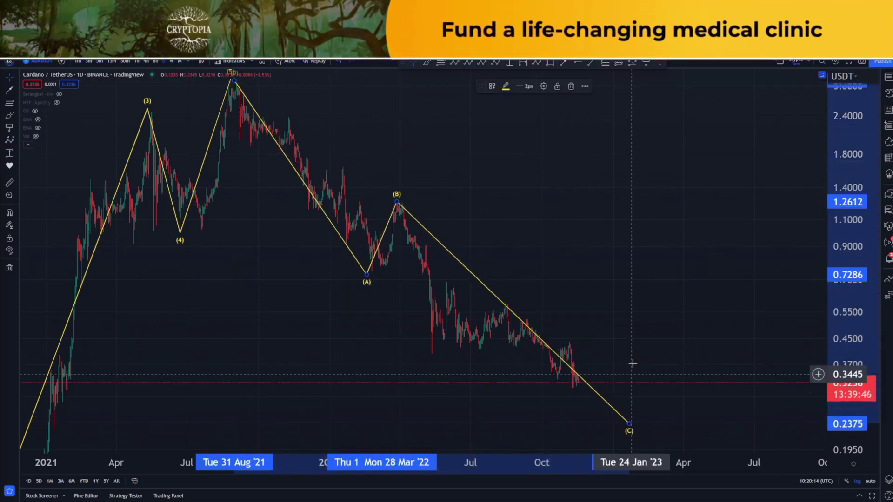
Lower point (C) of the ABC correction wave to about 0.2247 in January 2023
drag(630, 372, 582, 301)
drag(581, 353, 584, 361)
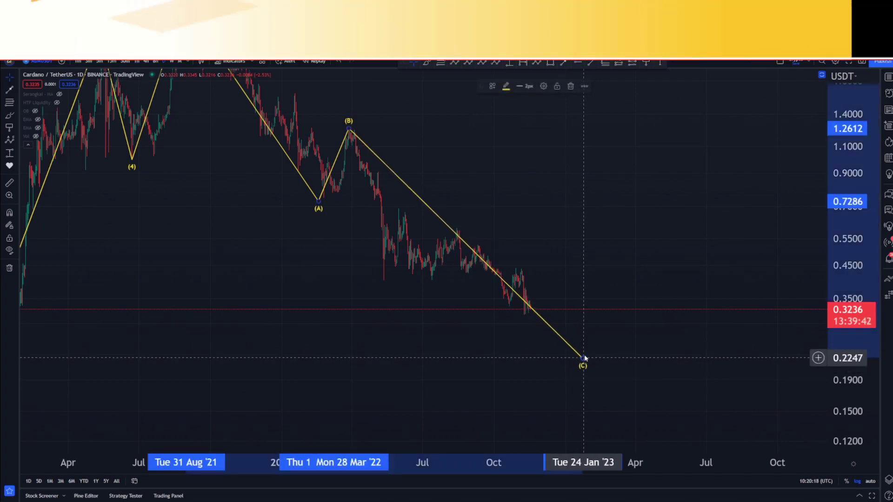
mouse_move(571, 241)
mouse_down()
mouse_move(577, 260)
mouse_move(556, 264)
mouse_up()
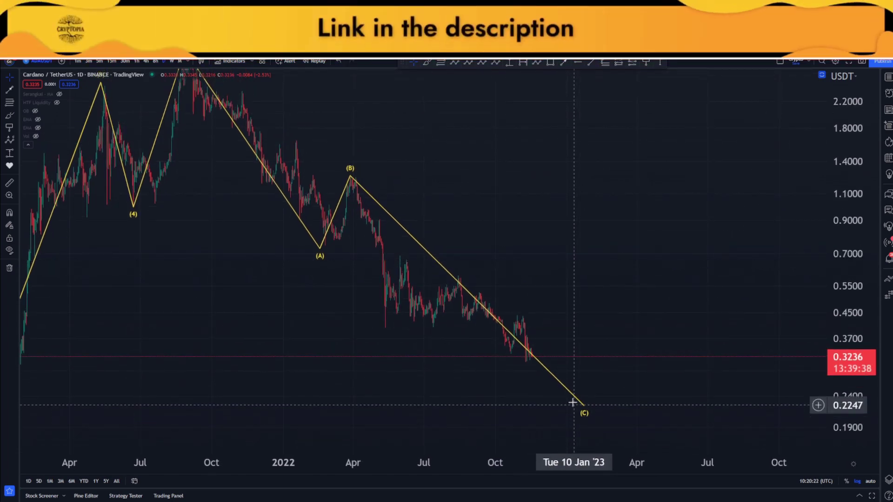
Examine the ABC correction against the whole five-wave impulse and the price history back to 2018
drag(574, 405, 578, 307)
drag(851, 192, 851, 219)
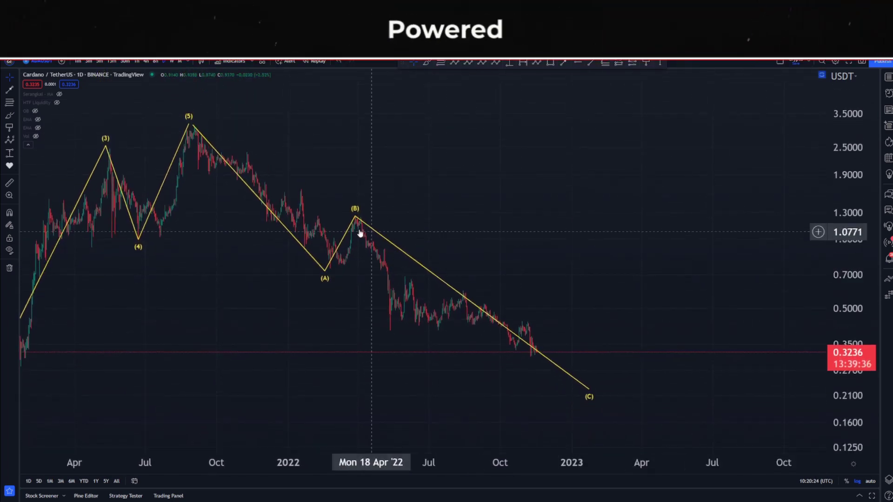
scroll(362, 261, down, 3)
drag(289, 421, 359, 313)
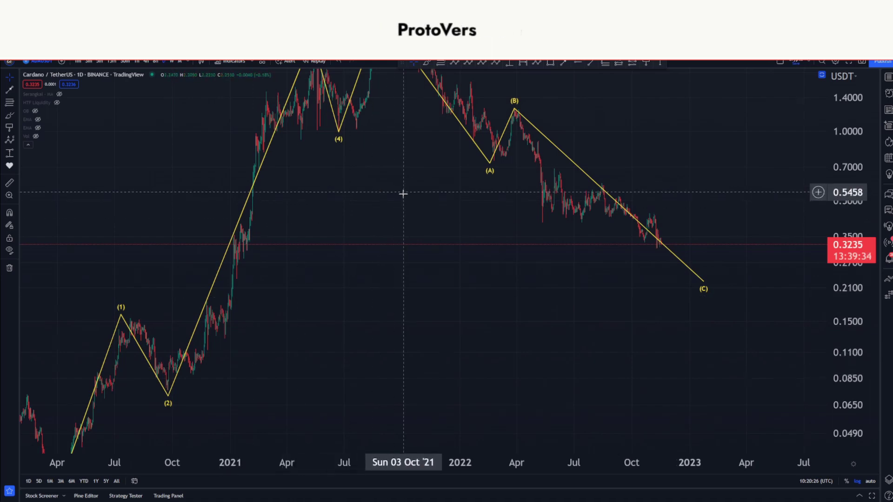
drag(403, 193, 354, 305)
drag(426, 315, 409, 279)
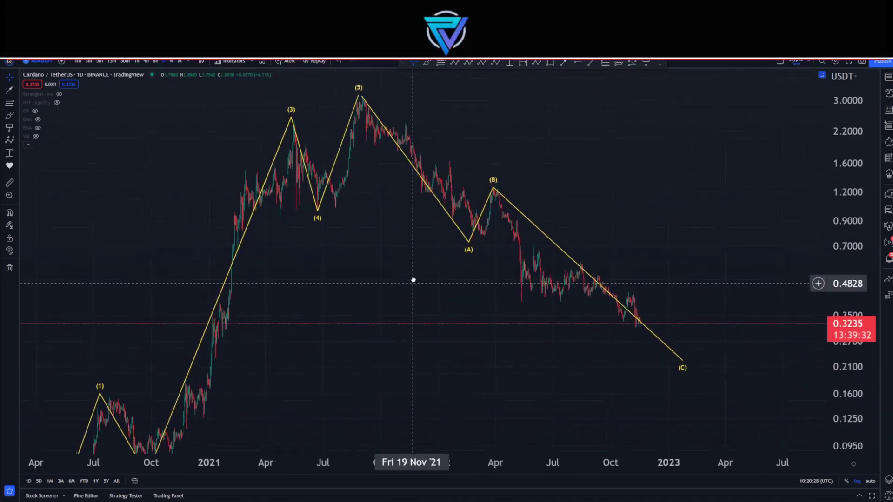
drag(851, 153, 850, 205)
scroll(605, 354, down, 3)
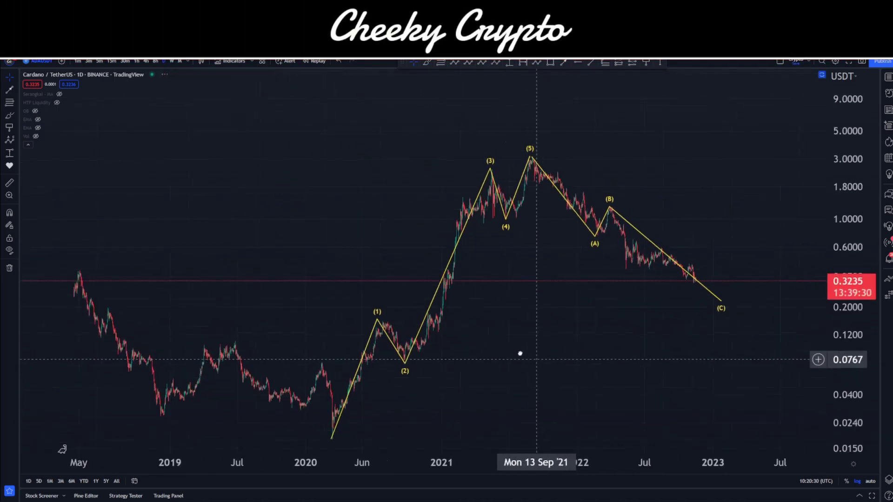
drag(521, 353, 437, 342)
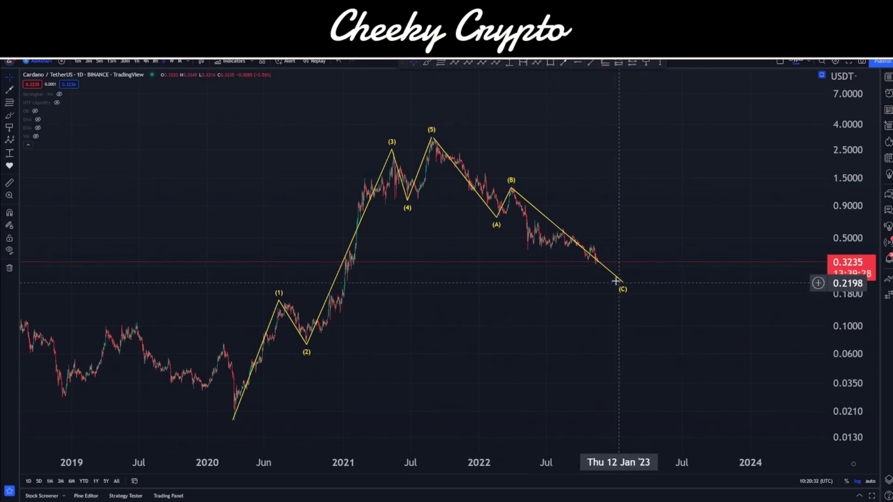
Sketch freehand arrows at the impulse, the ABC correction and upward into 2023, plus a curved arrow towards early 2021, and undo them
drag(590, 201, 585, 205)
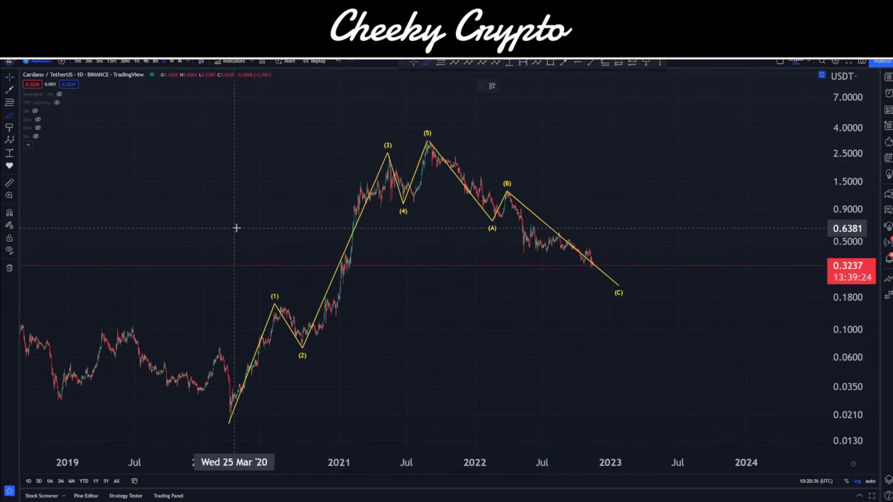
mouse_move(223, 136)
mouse_down()
mouse_move(319, 233)
mouse_move(321, 191)
mouse_move(268, 223)
mouse_up()
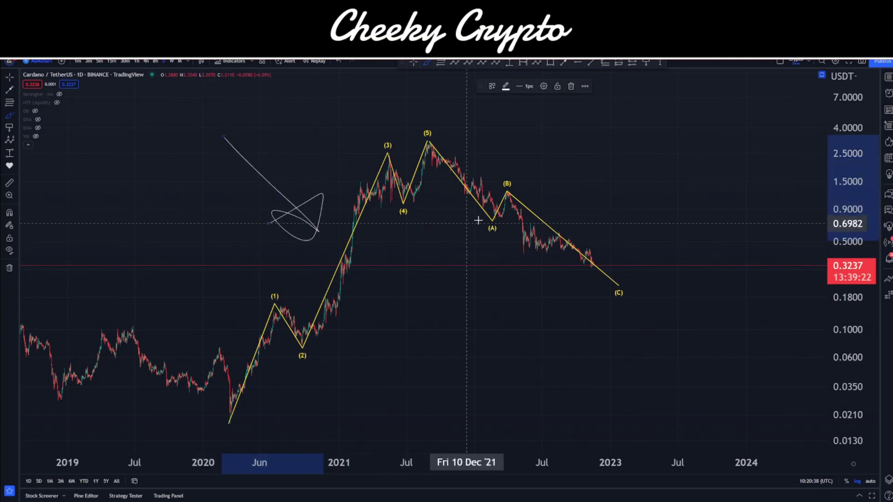
drag(663, 144, 585, 177)
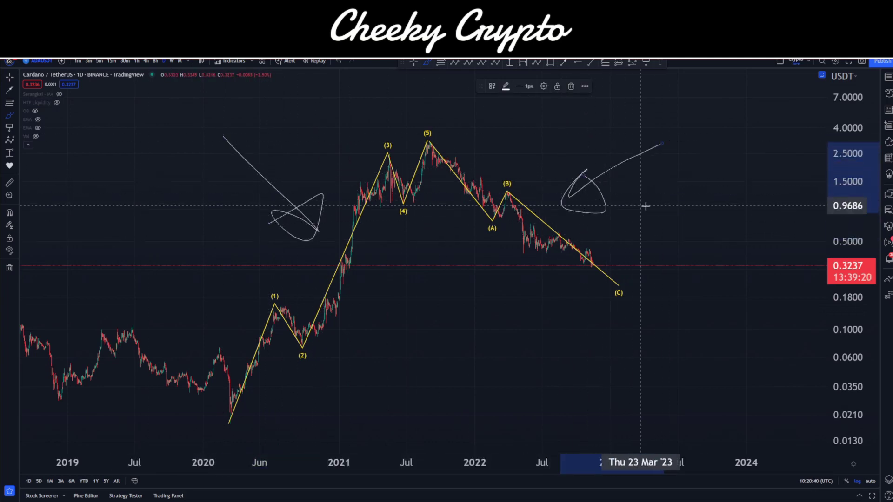
mouse_move(690, 313)
mouse_down()
mouse_move(692, 176)
mouse_move(729, 178)
mouse_move(708, 180)
mouse_up()
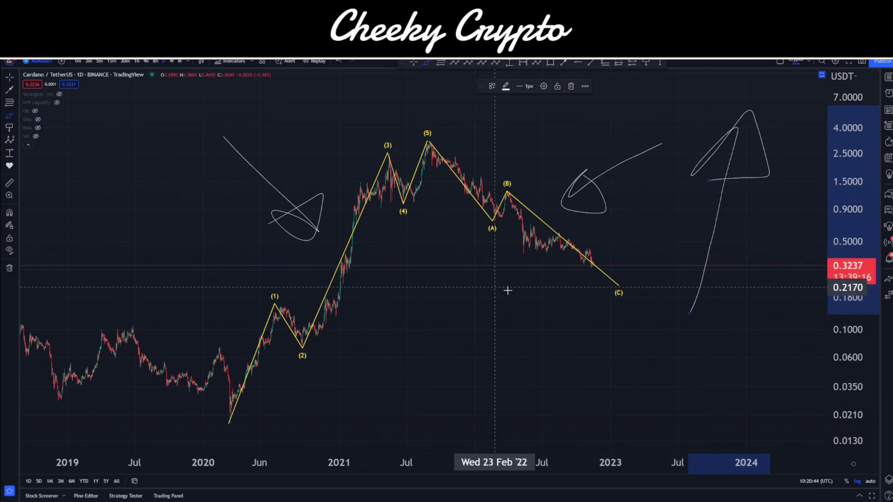
mouse_move(650, 300)
mouse_down()
mouse_move(373, 324)
mouse_move(384, 343)
mouse_up()
drag(356, 279, 384, 351)
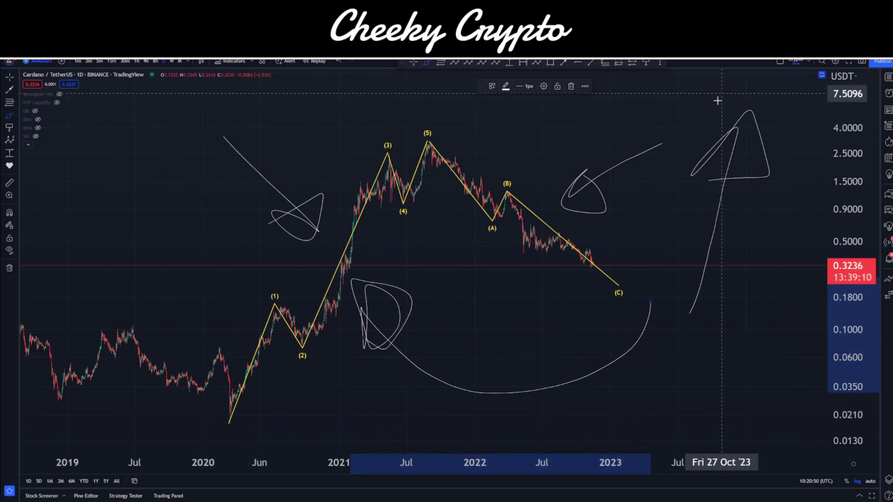
key(ctrl+z)
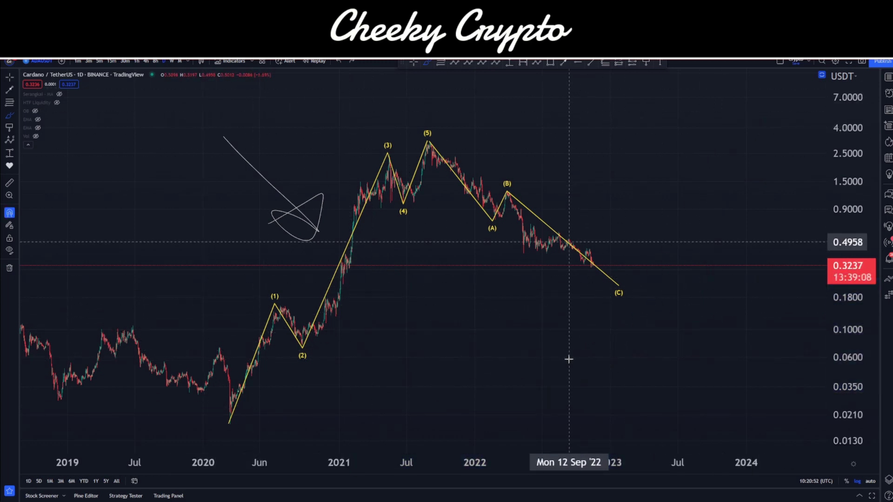
click(11, 79)
Examine the five-wave impulse and ABC correction against the whole price history back to 2018
drag(542, 347, 674, 305)
scroll(666, 310, down, 3)
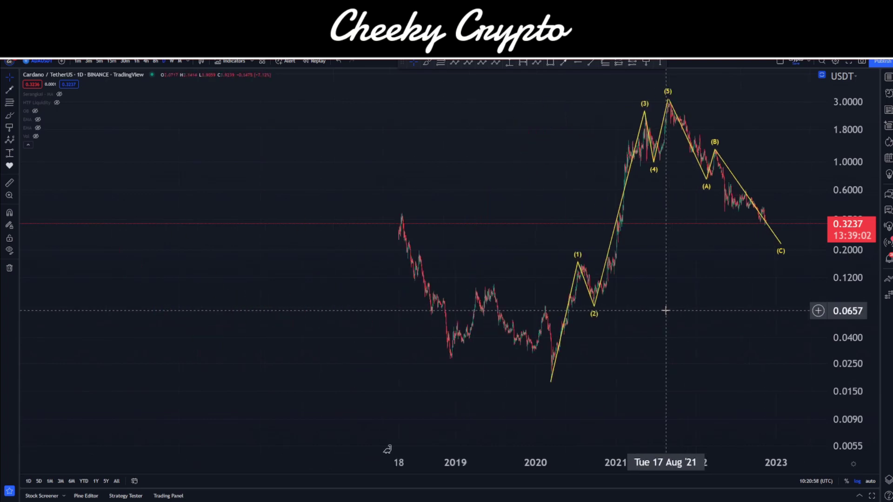
scroll(665, 310, down, 1)
drag(586, 367, 313, 378)
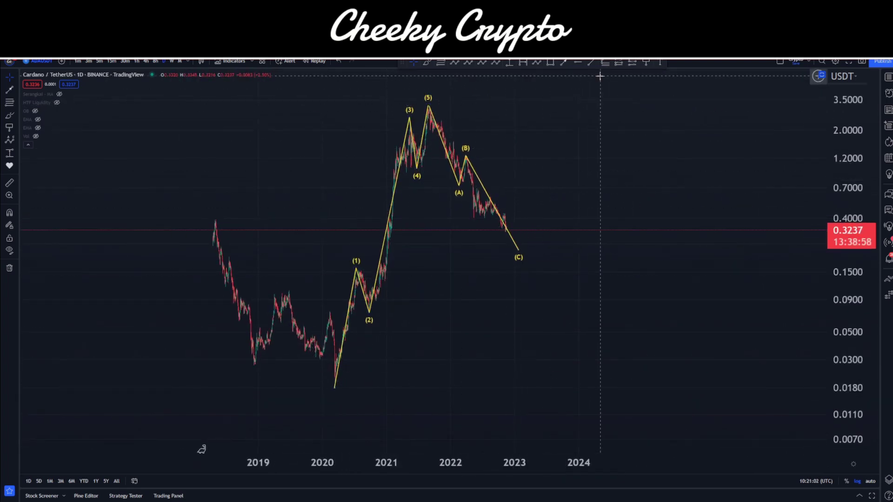
drag(600, 76, 704, 155)
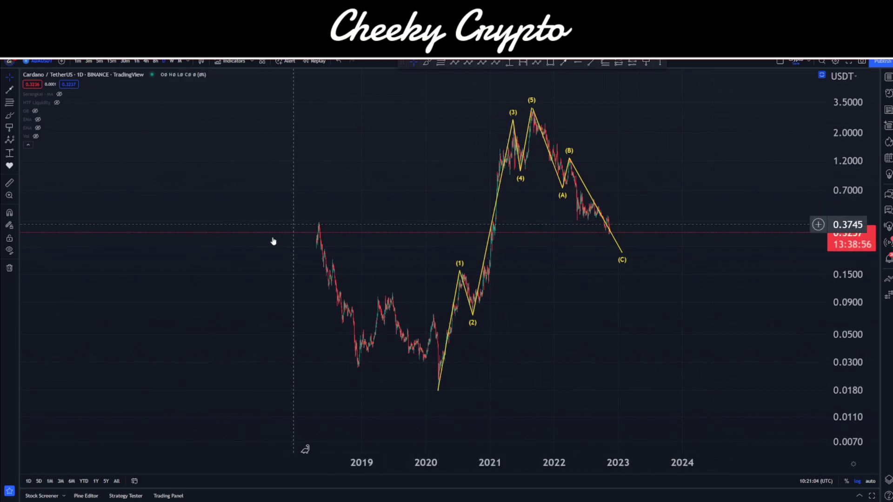
drag(518, 353, 562, 344)
scroll(501, 341, up, 3)
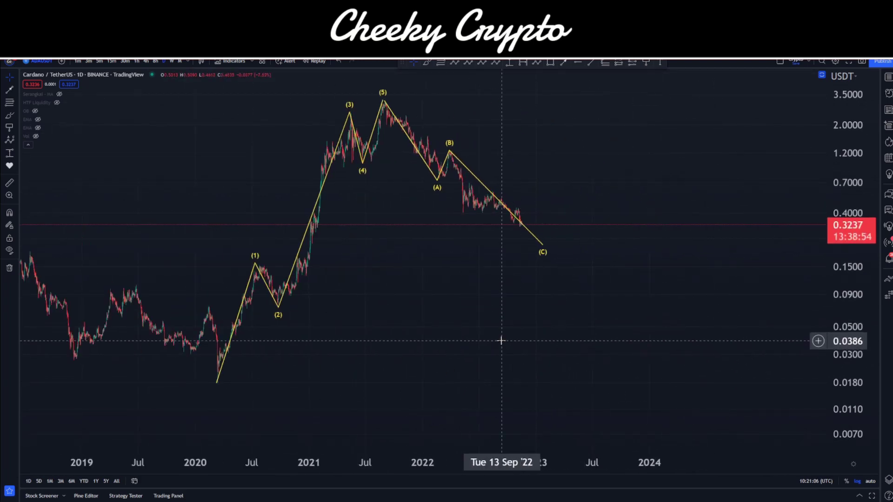
drag(501, 341, 646, 370)
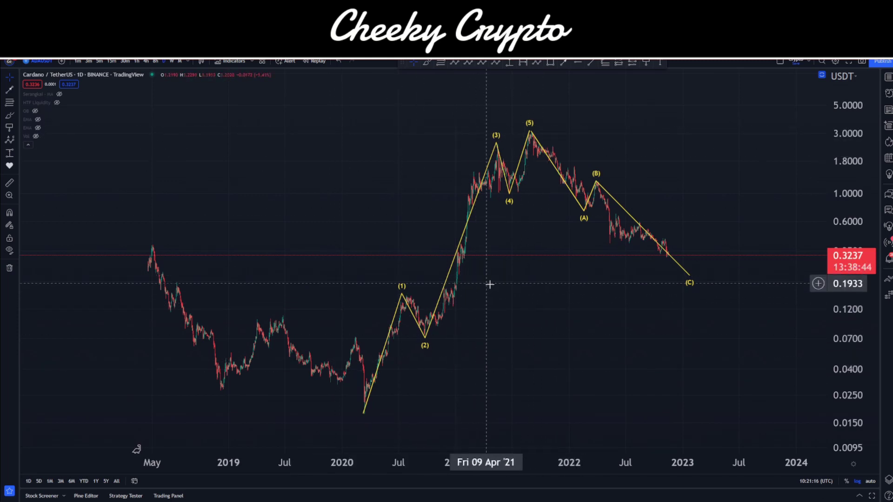
drag(489, 285, 434, 305)
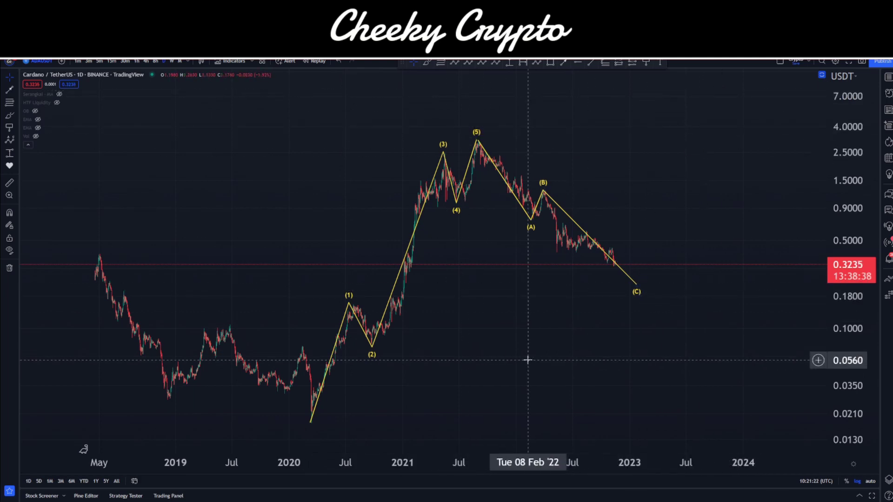
Examine the decline from wave (5) through (A) and (B) to (C) at a stretched price scale
drag(544, 348, 634, 325)
scroll(586, 324, up, 3)
drag(548, 323, 507, 339)
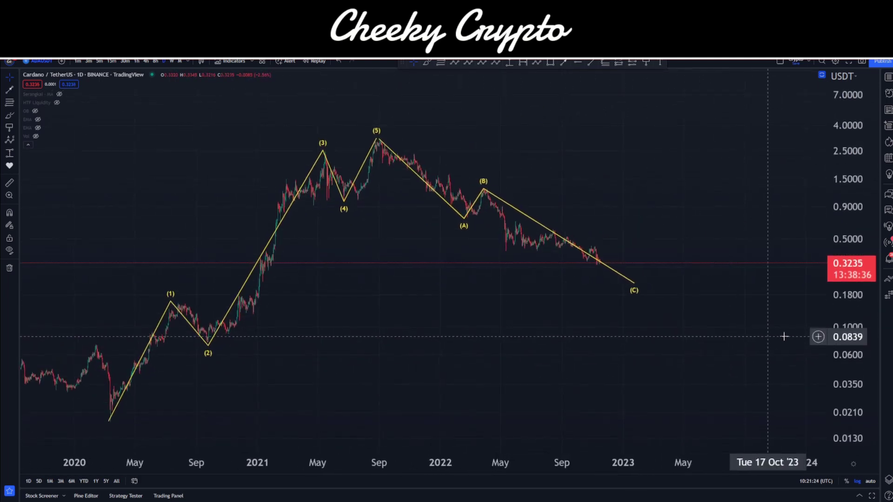
drag(847, 335, 846, 241)
drag(687, 223, 689, 236)
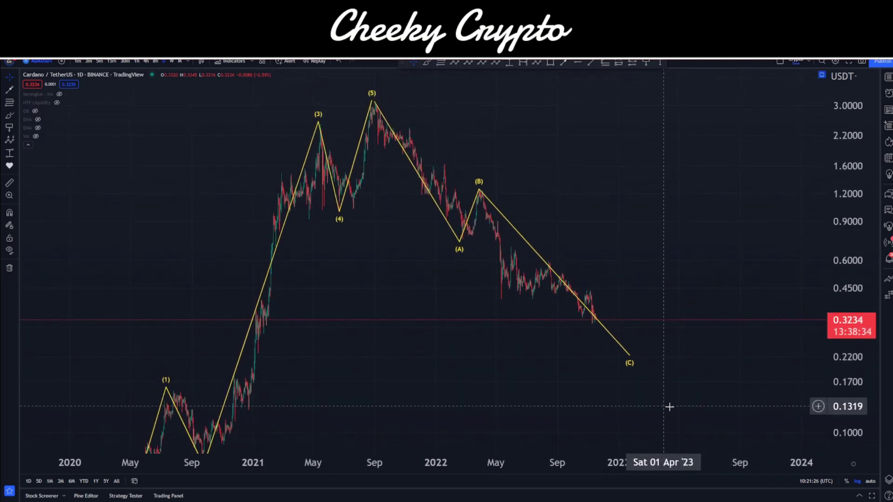
drag(671, 406, 676, 381)
drag(614, 236, 634, 267)
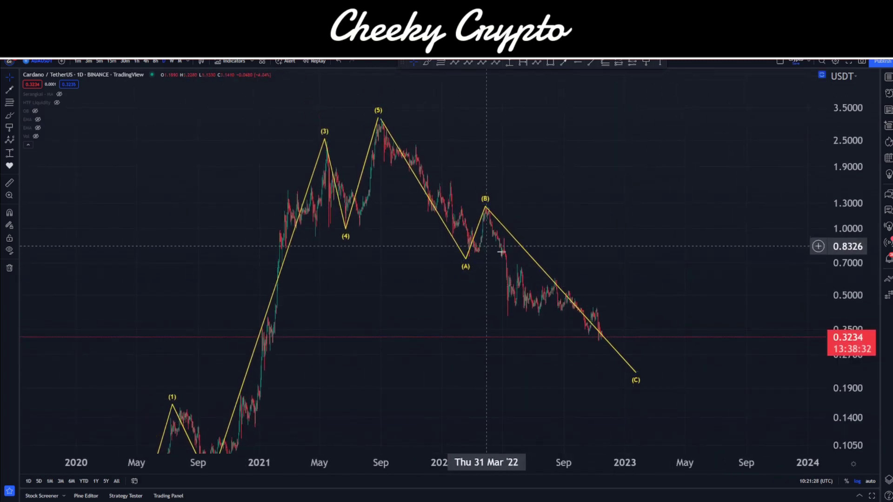
drag(620, 297, 638, 286)
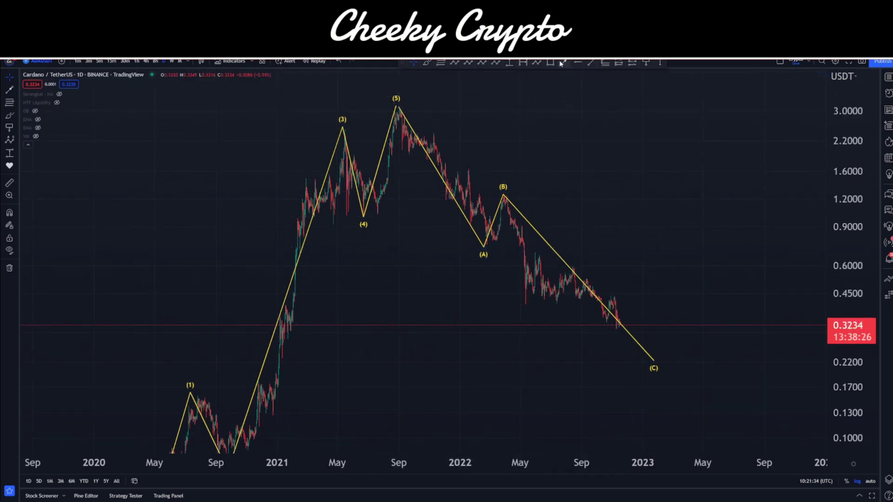
drag(691, 212, 521, 268)
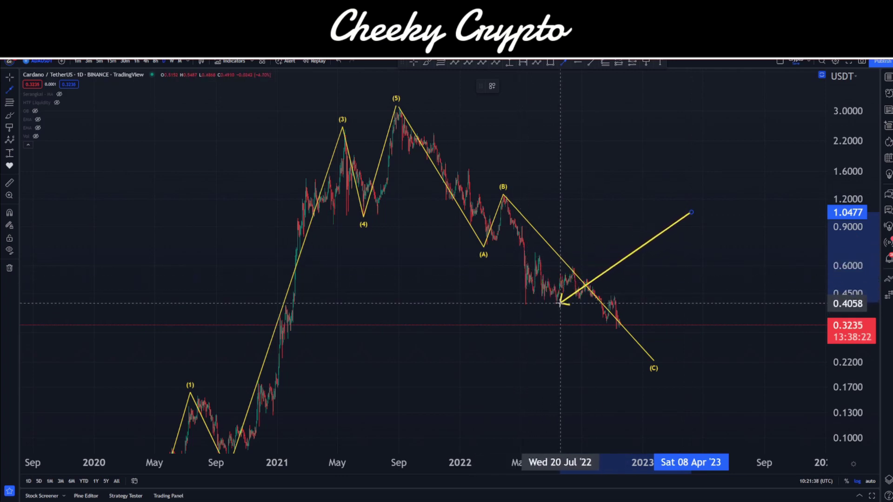
drag(585, 293, 513, 284)
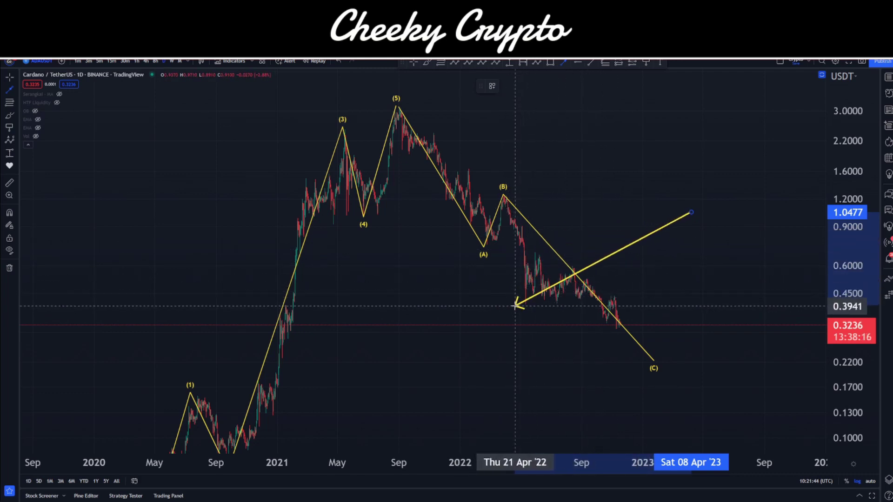
drag(514, 306, 530, 278)
drag(607, 323, 535, 293)
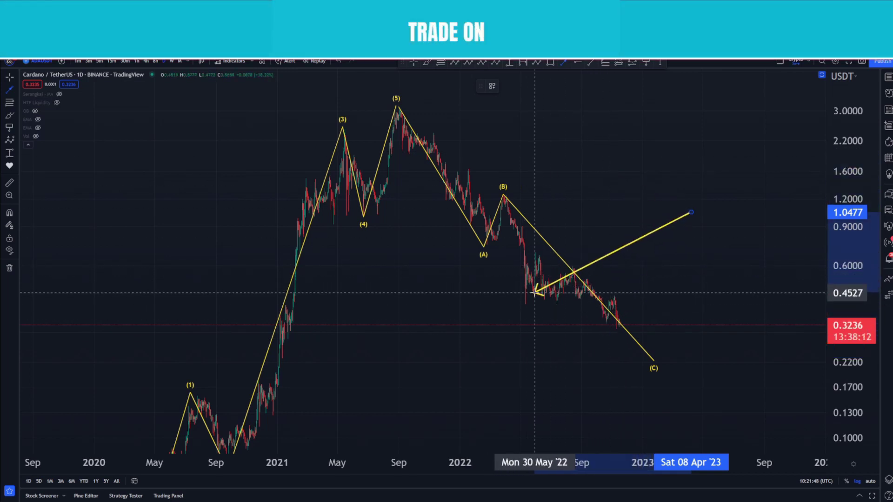
key(Escape)
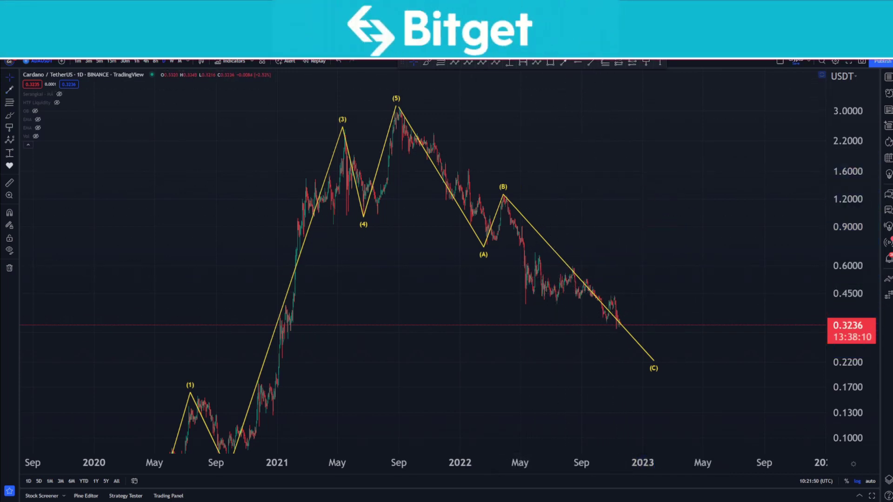
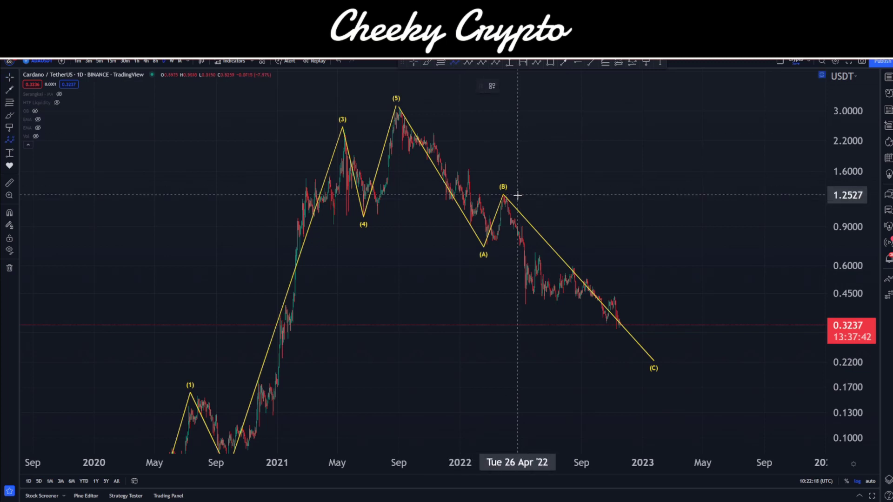
Draw a smaller ABC correction wave from the (B) top at about 1.2301, with A at about 0.3970 and C near 0.22 in November 2022
click(502, 197)
click(530, 305)
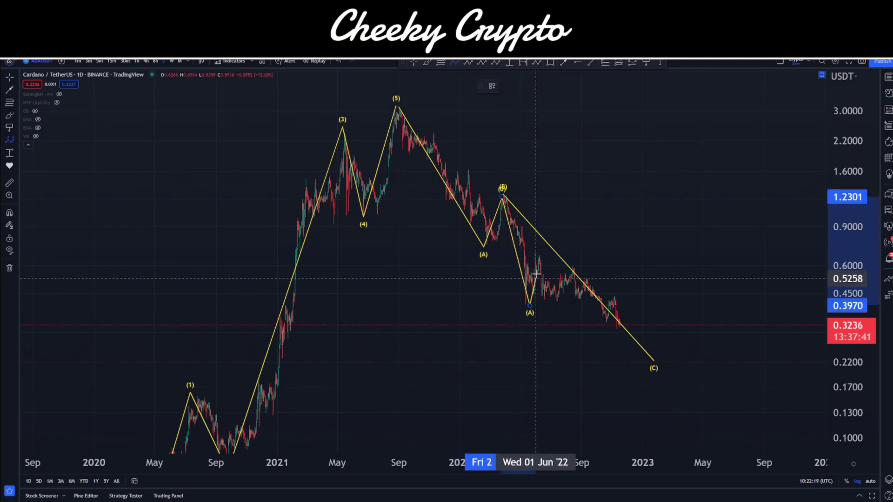
click(543, 254)
click(624, 361)
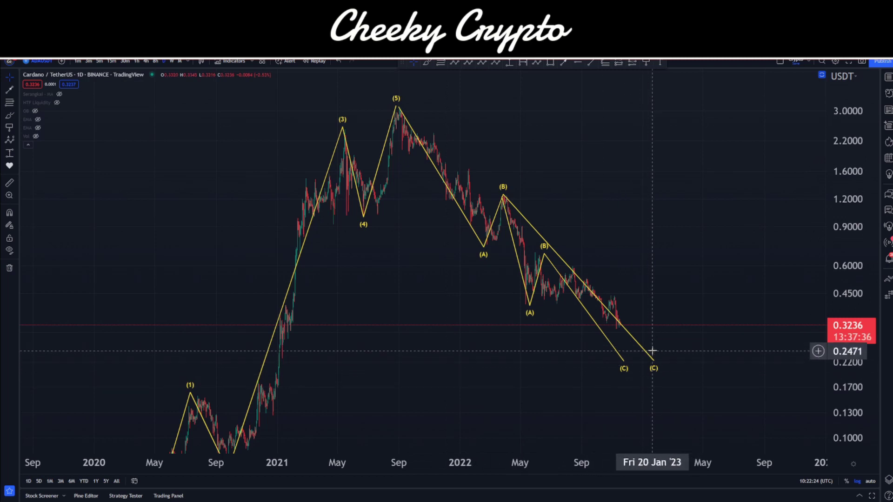
Place two horizontal rays, at 0.2288 from 11 January 2021 and at 0.1973 from 29 December 2020
click(577, 62)
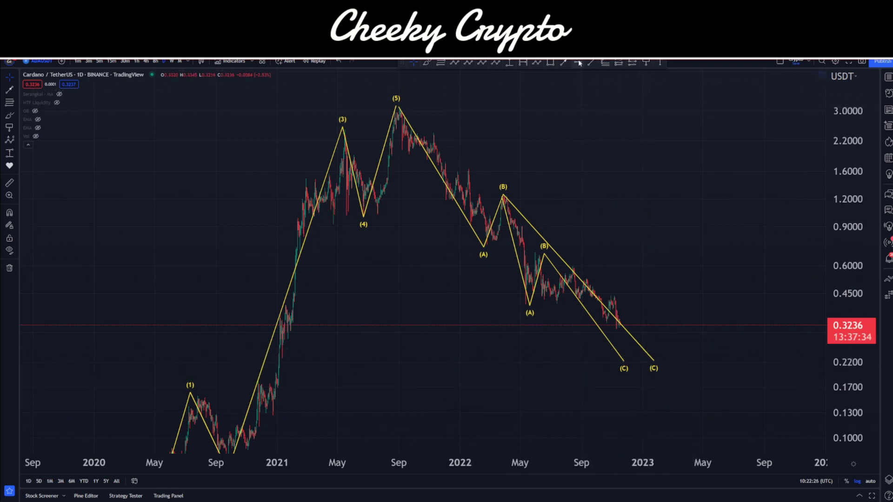
click(282, 359)
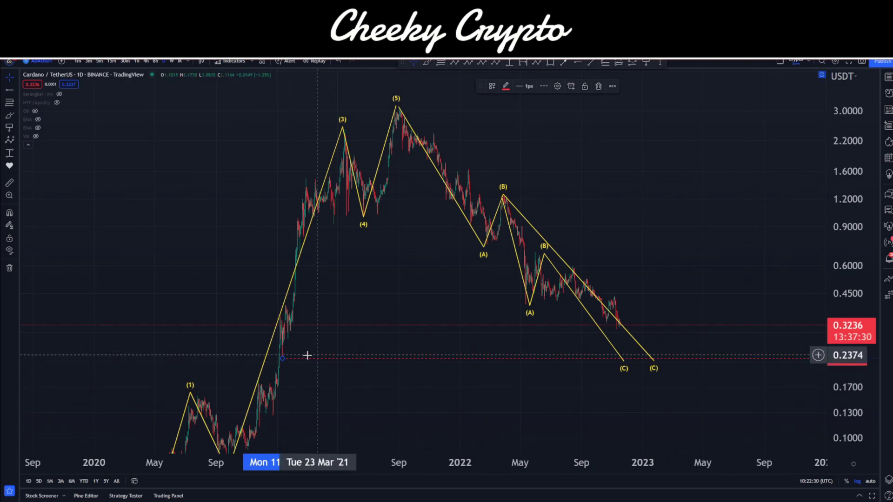
click(578, 63)
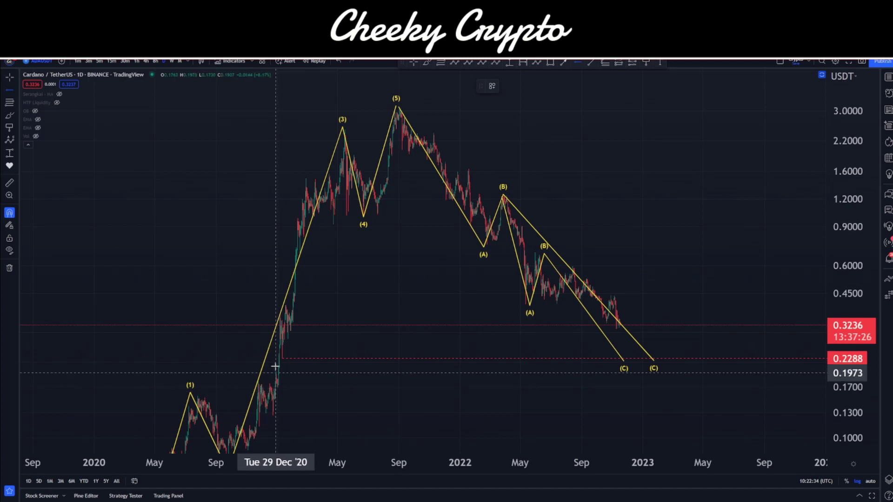
click(275, 367)
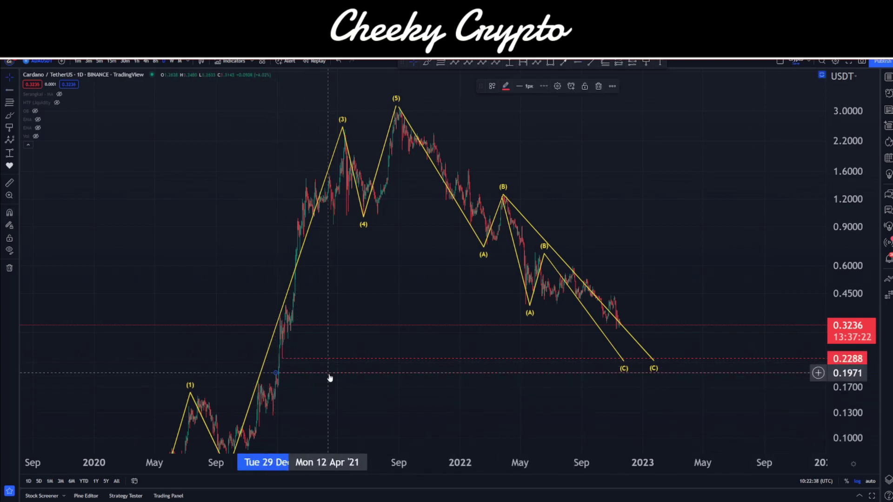
Draw a rectangle zone between the two rays from November 2020 to about September 2023, and delete both rays
click(550, 63)
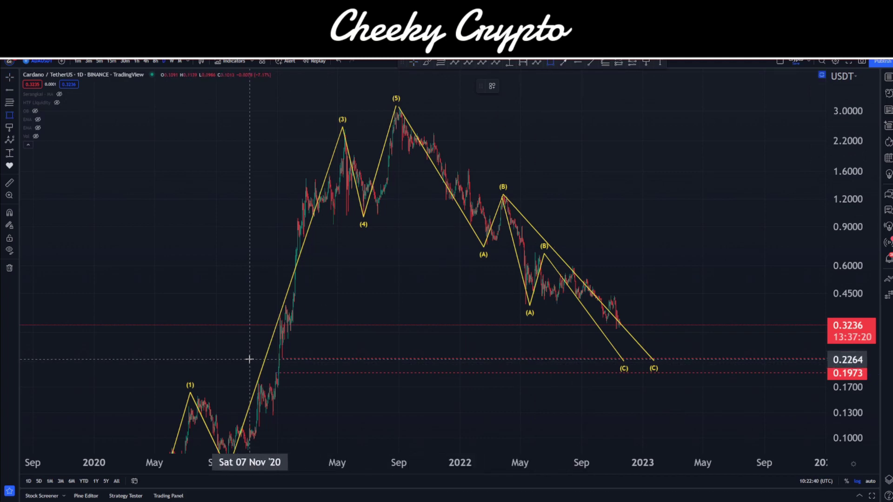
drag(249, 358, 767, 373)
click(586, 391)
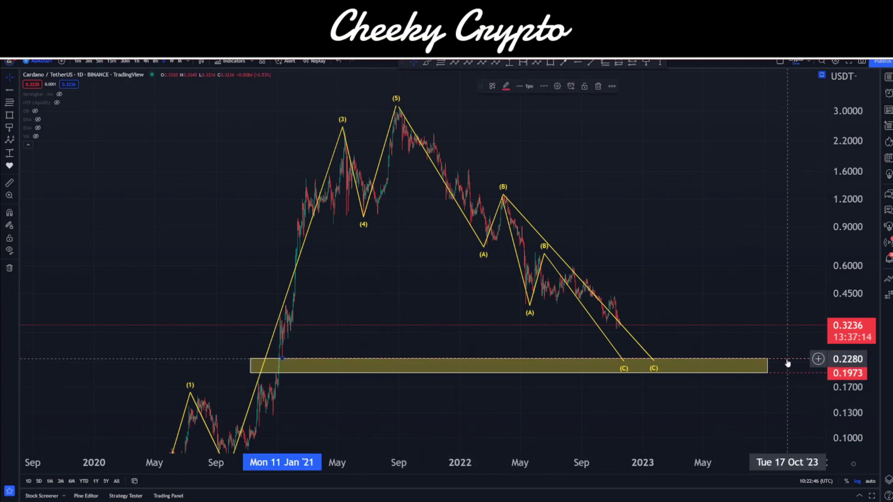
Examine the rectangle zone and both ABC corrections against the impulse since the March 2020 low and the price action of 2022
scroll(783, 375, right, 5)
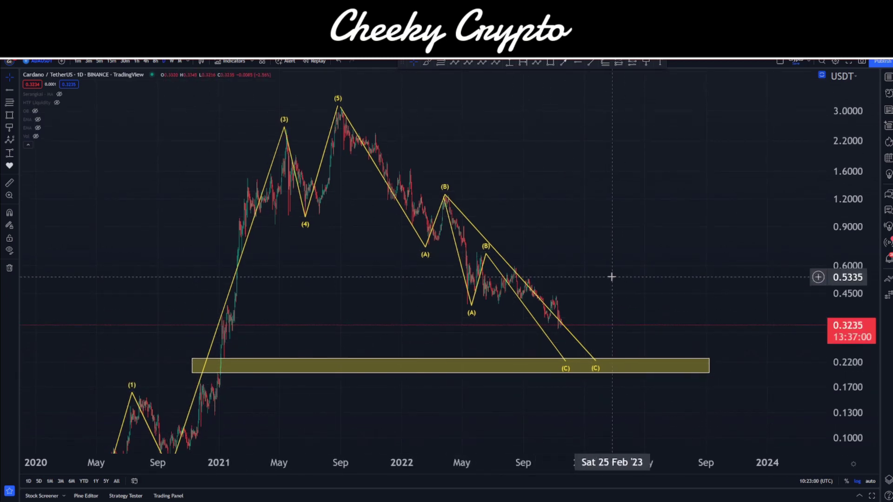
drag(610, 275, 643, 251)
drag(847, 186, 847, 218)
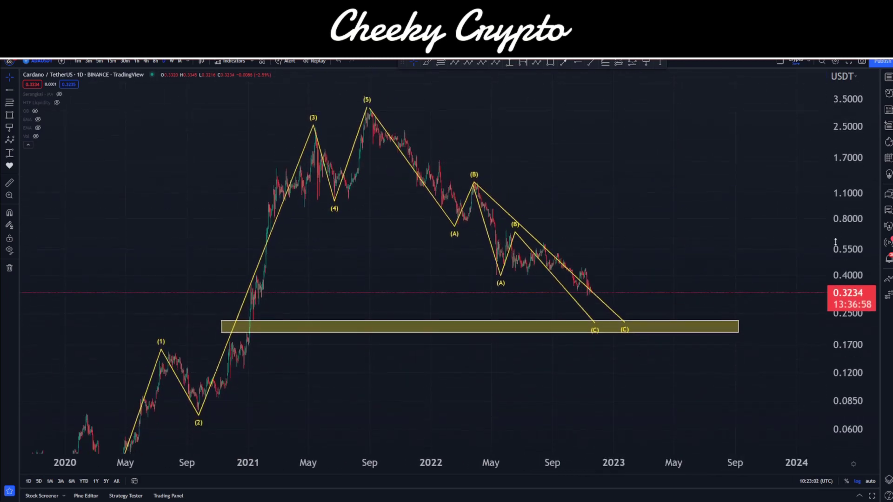
drag(552, 299, 667, 226)
scroll(667, 224, down, 2)
drag(604, 373, 533, 351)
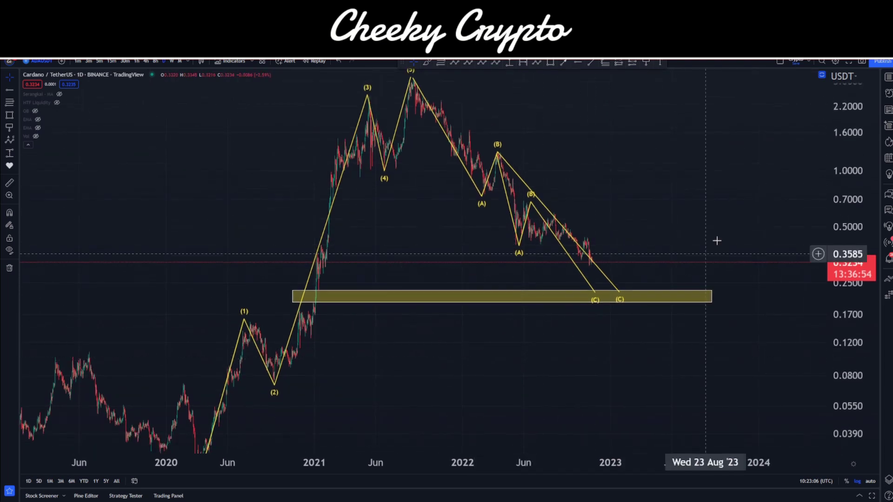
drag(847, 232, 847, 256)
key(alt+f)
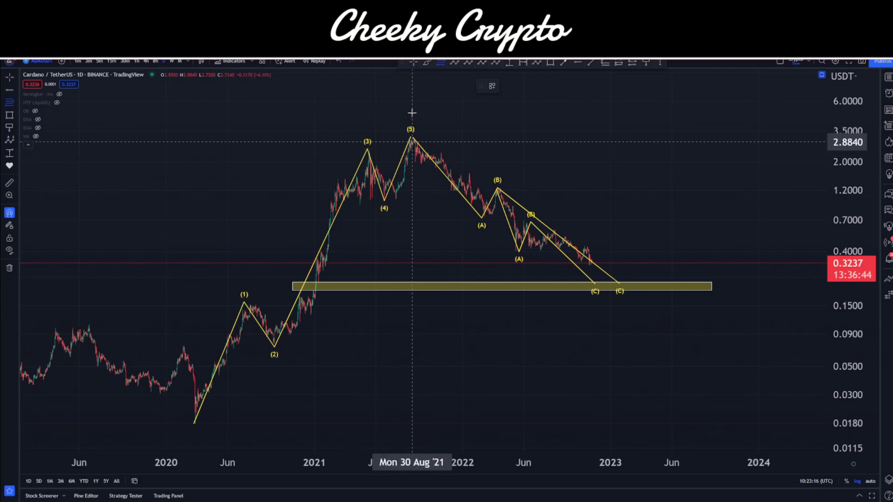
mouse_move(30, 99)
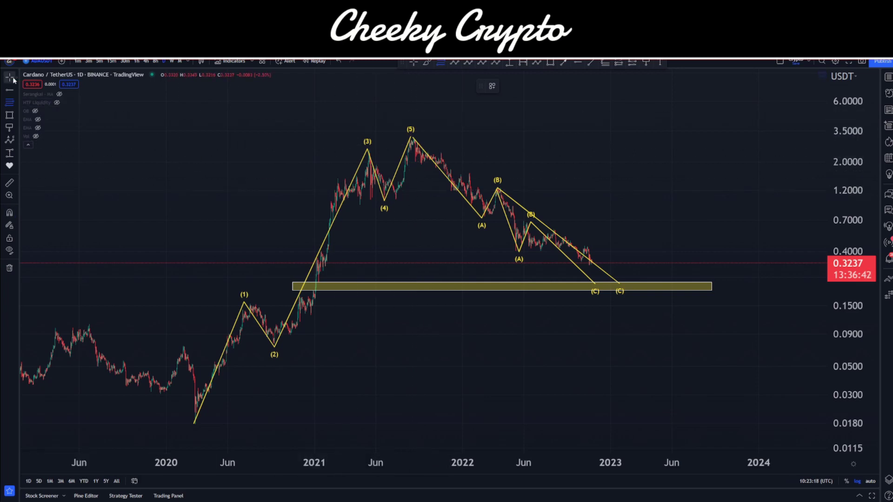
drag(512, 143, 685, 239)
scroll(554, 202, up, 5)
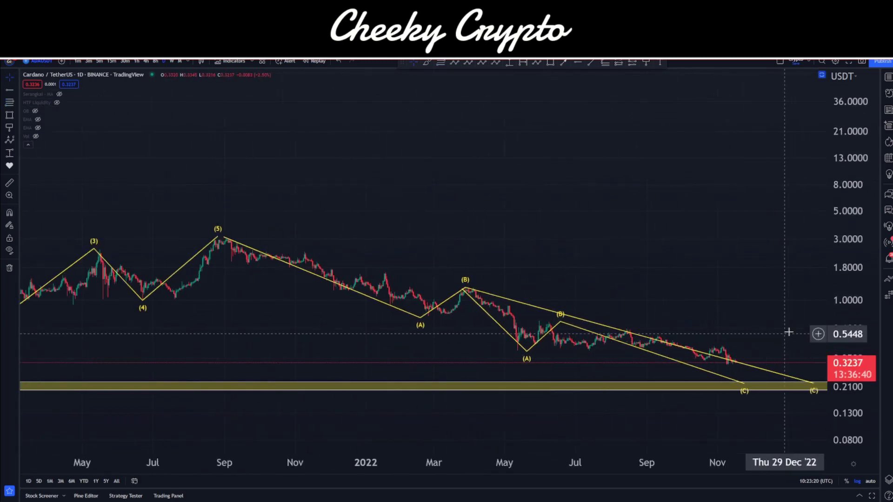
Draw a Fibonacci retracement from the September 2021 high at 3.1010 to the 13 March 2020 low at 0.0177
drag(846, 332, 846, 223)
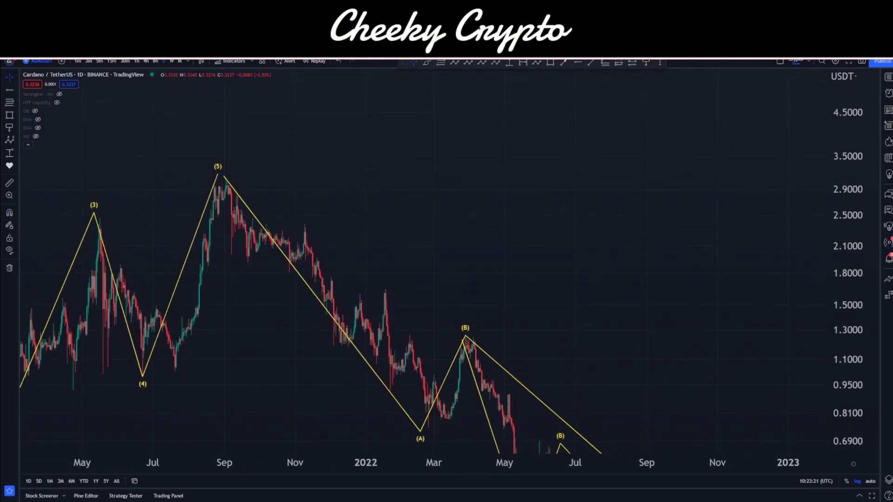
click(438, 63)
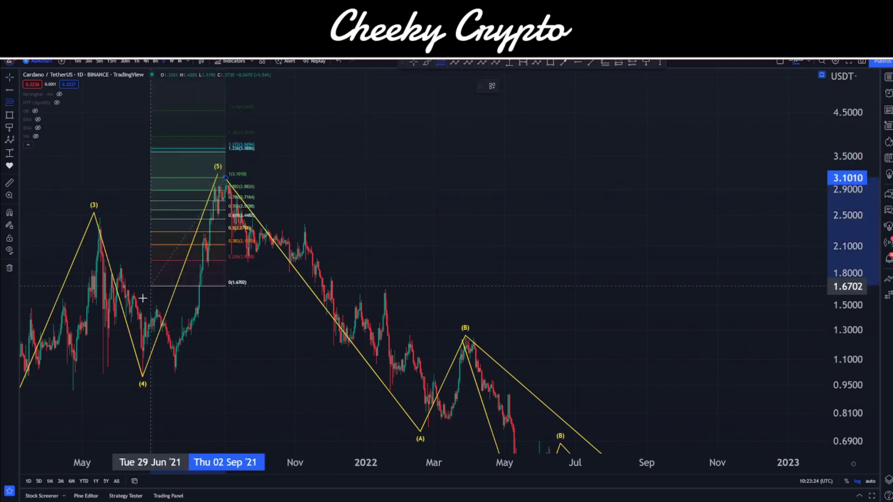
click(81, 368)
drag(305, 404, 505, 236)
scroll(592, 264, down, 4)
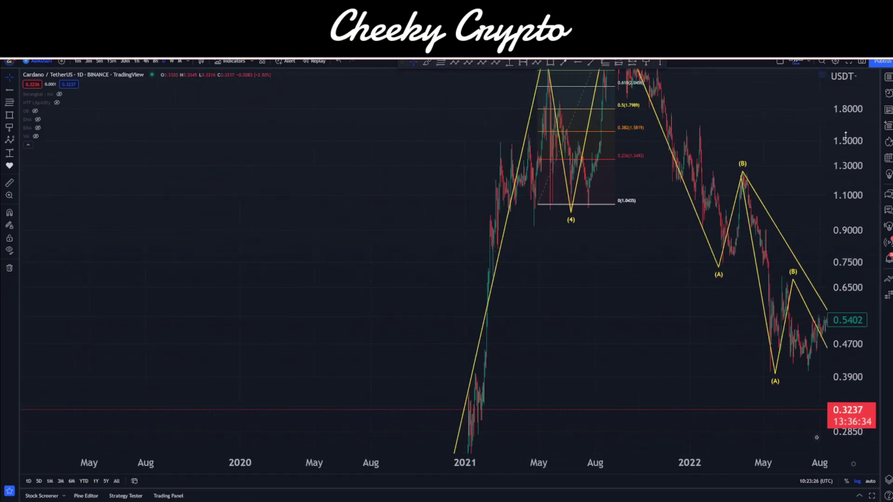
drag(667, 335, 634, 155)
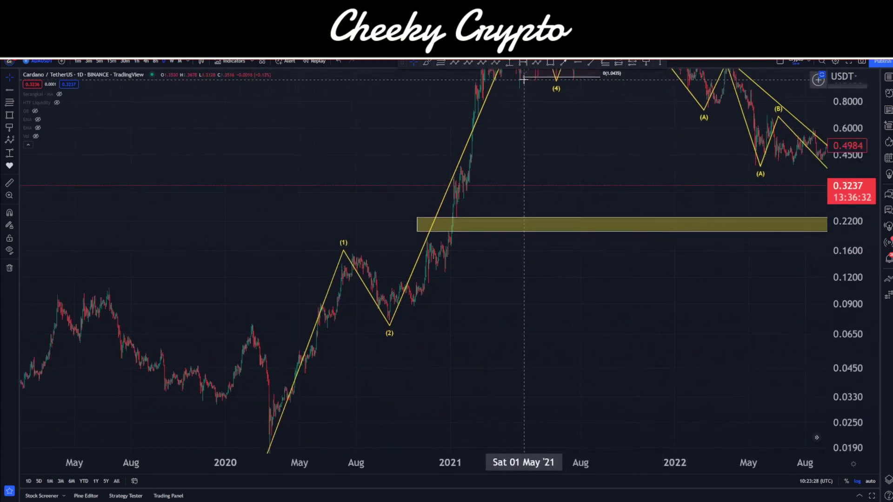
drag(524, 80, 250, 312)
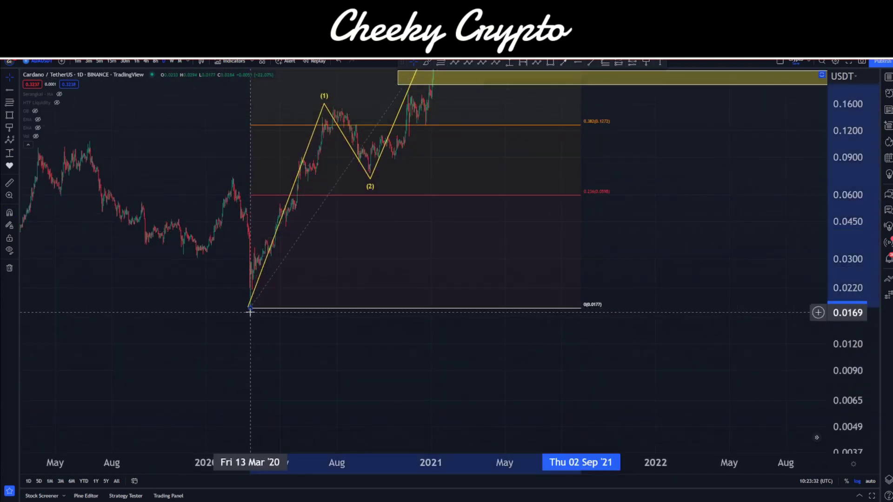
Move the Fibonacci drawing so its 0 level sits on the support zone's lower edge at 0.1988, starting 20 June 2022
drag(688, 221, 563, 303)
scroll(678, 322, down, 4)
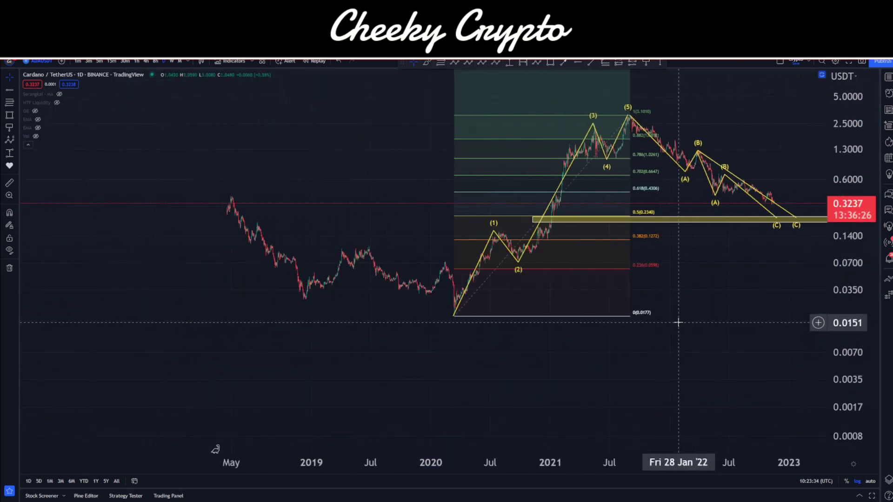
scroll(750, 302, down, 2)
drag(749, 303, 390, 361)
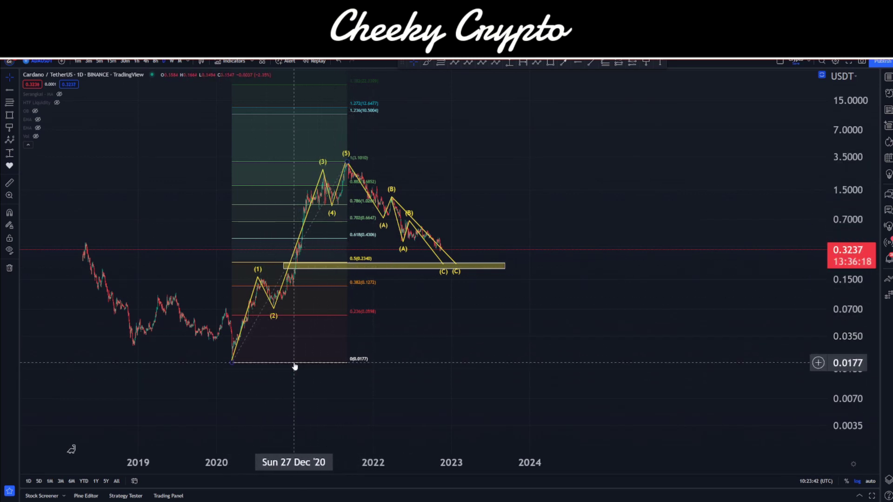
drag(295, 367, 467, 268)
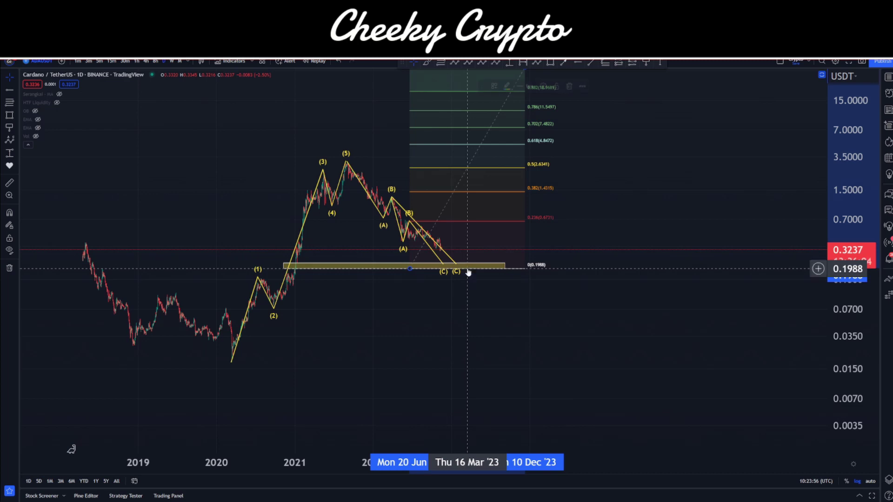
drag(468, 269, 467, 268)
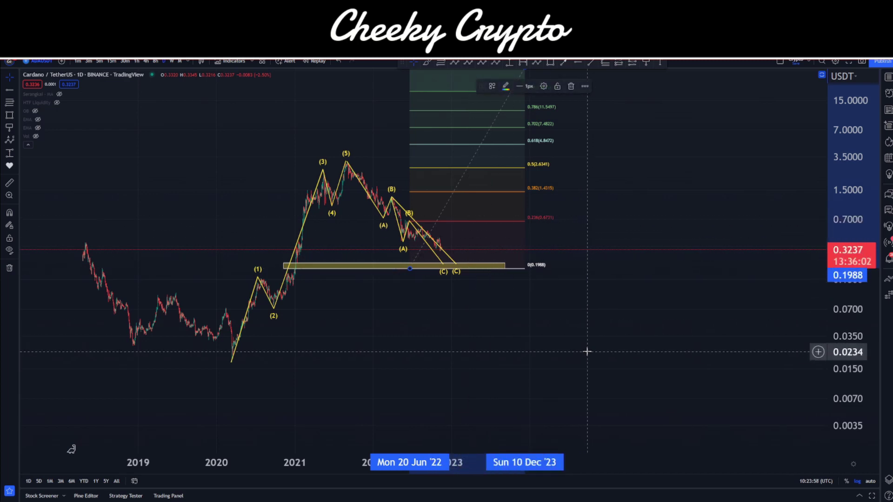
Draw a large ABC wave from about 0.0199 in November 2019, with A near 3.79, B near 0.16 and C near 34.89 in 2024
drag(642, 230, 624, 251)
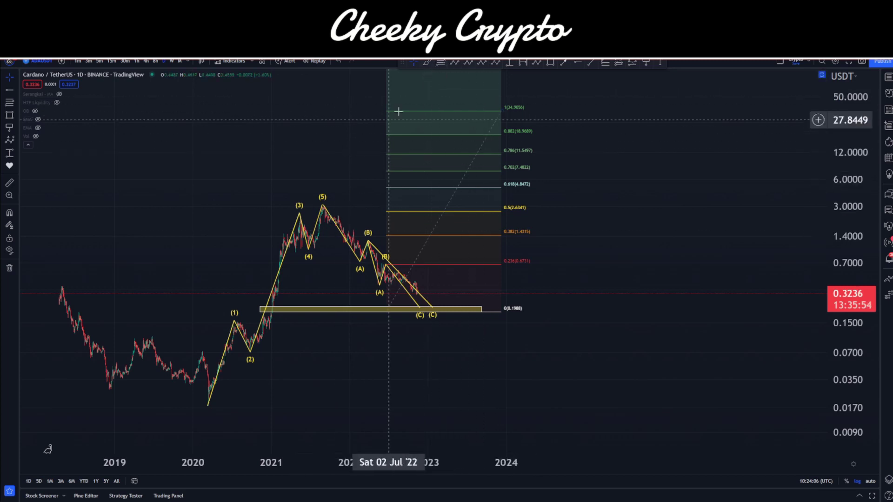
click(455, 62)
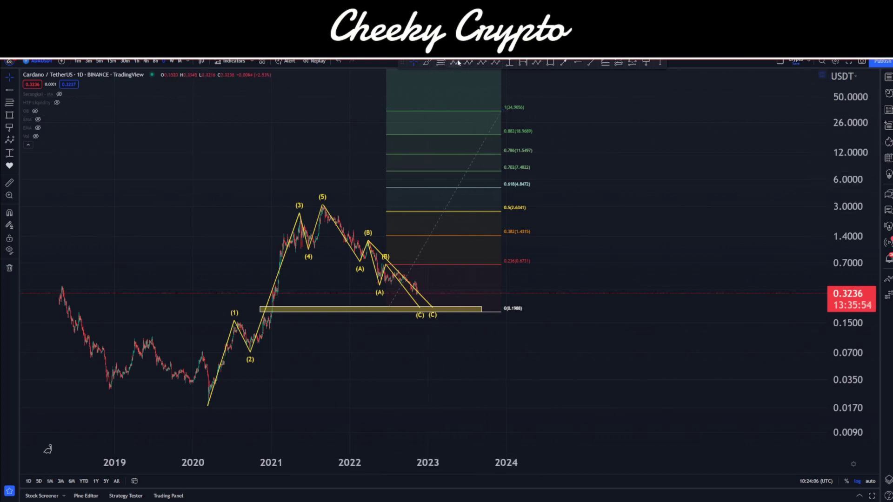
click(183, 401)
click(273, 198)
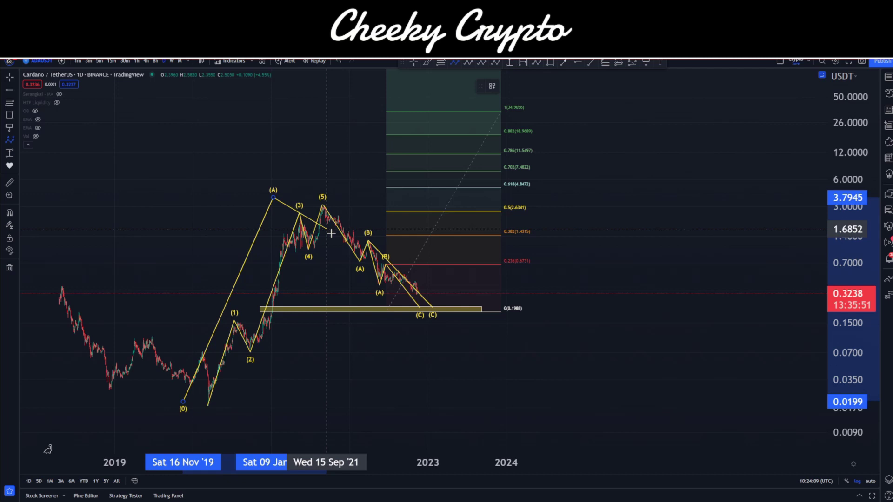
click(397, 320)
click(506, 108)
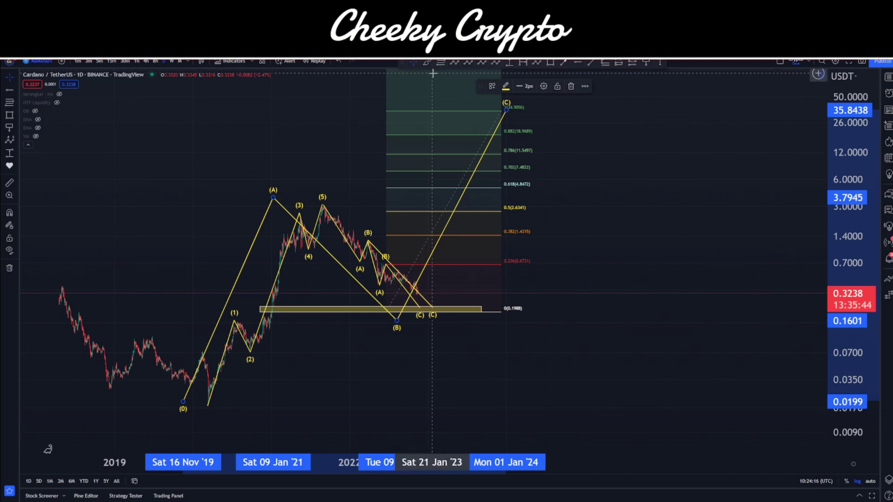
drag(508, 110, 538, 111)
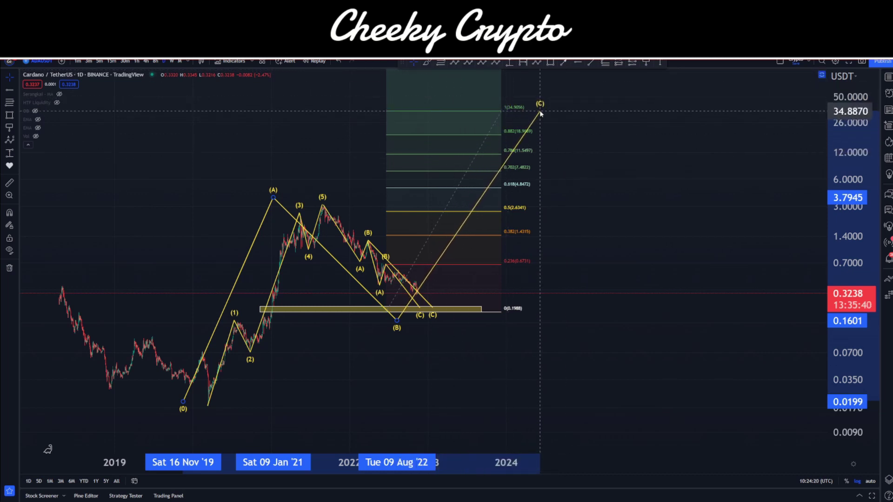
Draw an arrow pointing at the Fibonacci 1 level near 35.20, shift its tip to about 19.94, and delete it
drag(602, 201, 676, 216)
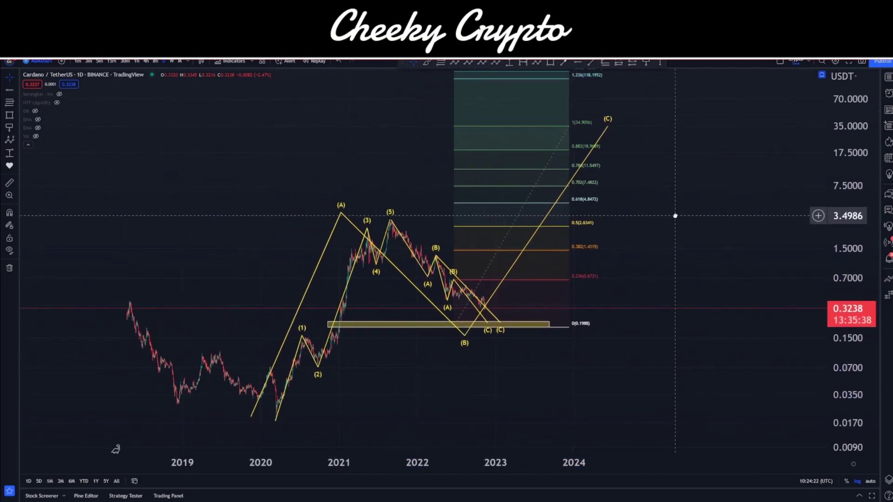
scroll(641, 239, up, 3)
scroll(623, 307, left, 3)
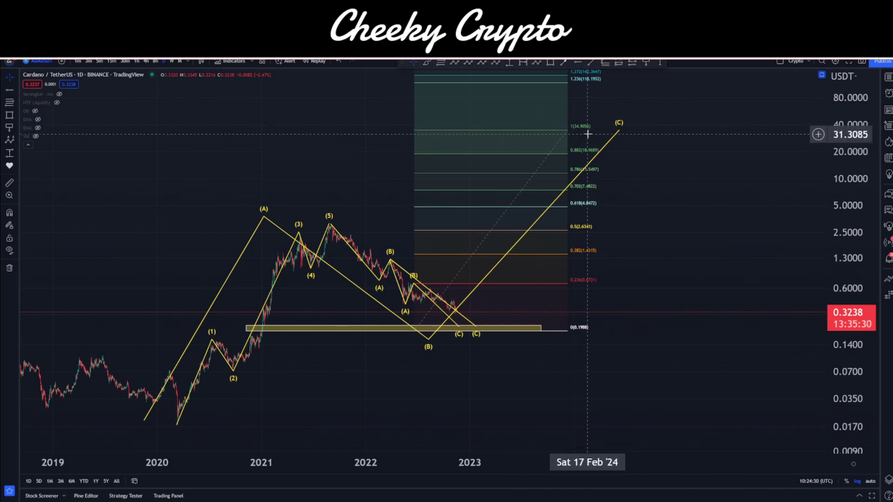
drag(642, 175, 670, 180)
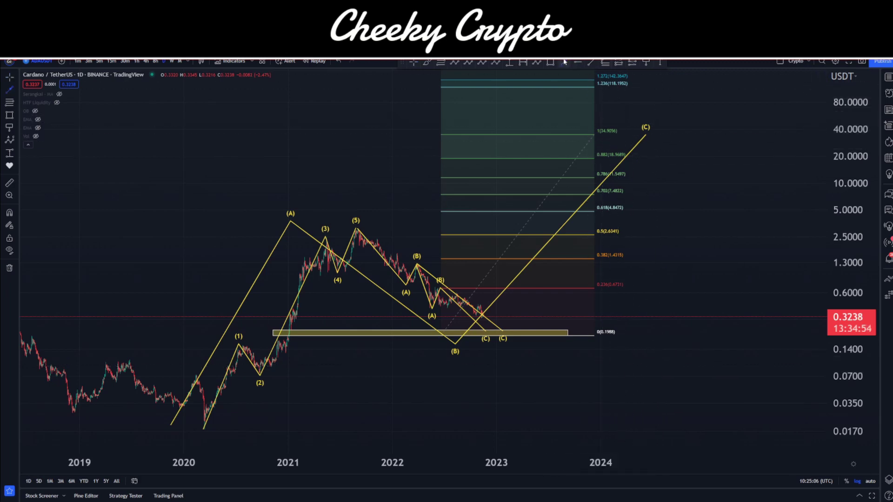
click(759, 165)
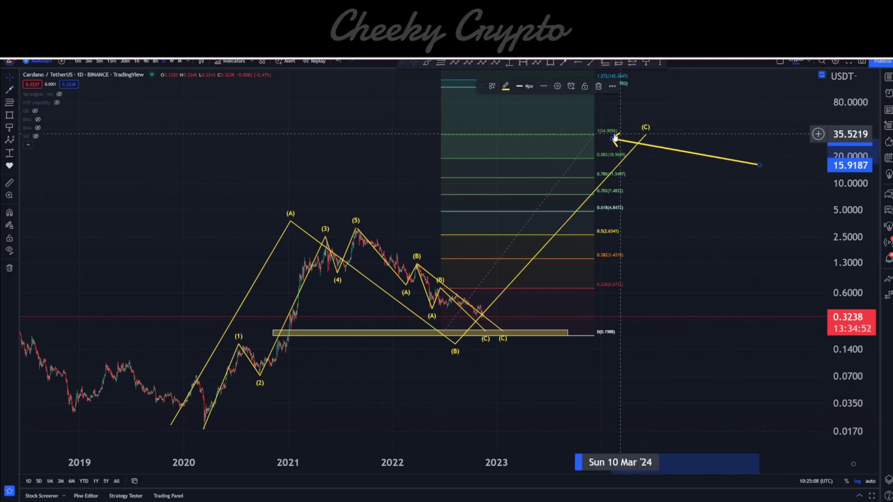
click(614, 138)
drag(614, 139, 625, 134)
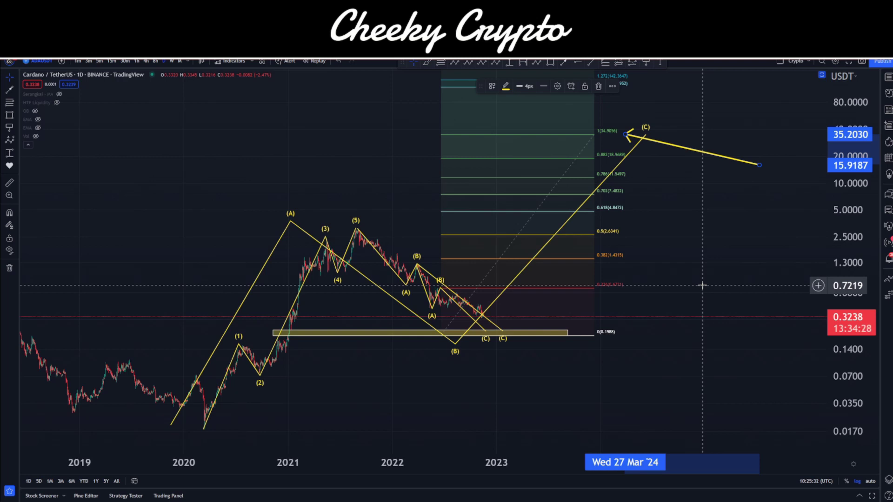
mouse_move(627, 135)
mouse_down()
mouse_move(634, 252)
mouse_move(599, 141)
mouse_move(616, 313)
mouse_move(611, 151)
mouse_move(657, 153)
mouse_move(598, 131)
mouse_move(659, 139)
mouse_up()
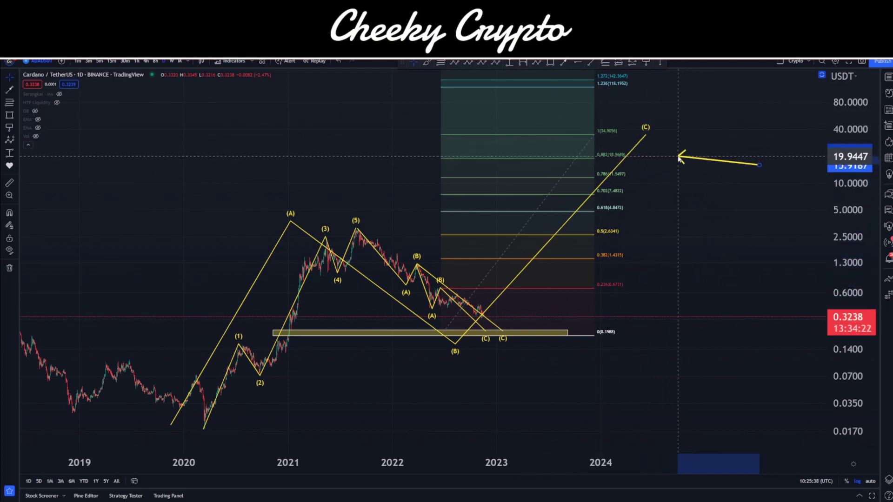
key(Escape)
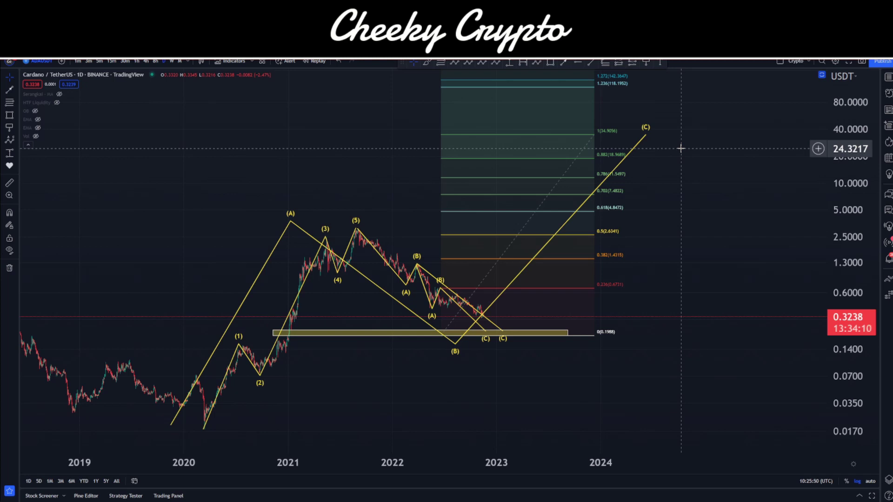
Draw a target rectangle between the 0.618 and 0.786 Fibonacci levels and mark its lower edge with a price note set to 4.84
click(550, 62)
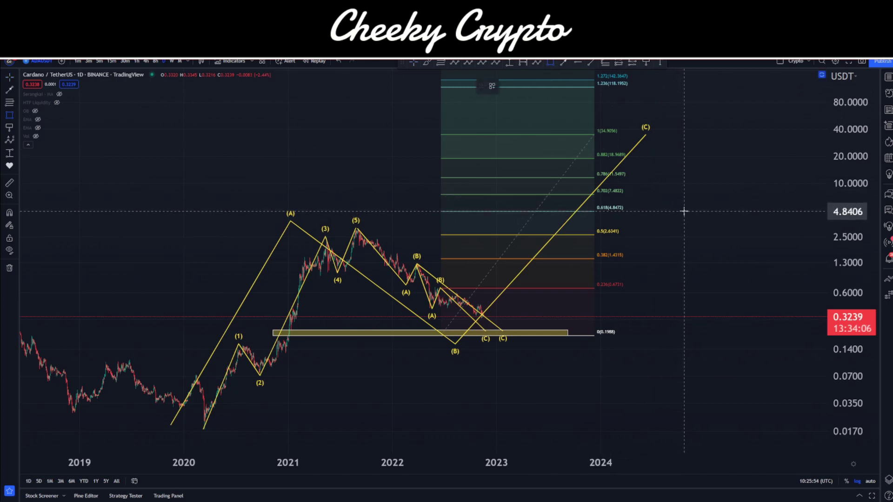
drag(684, 211, 413, 177)
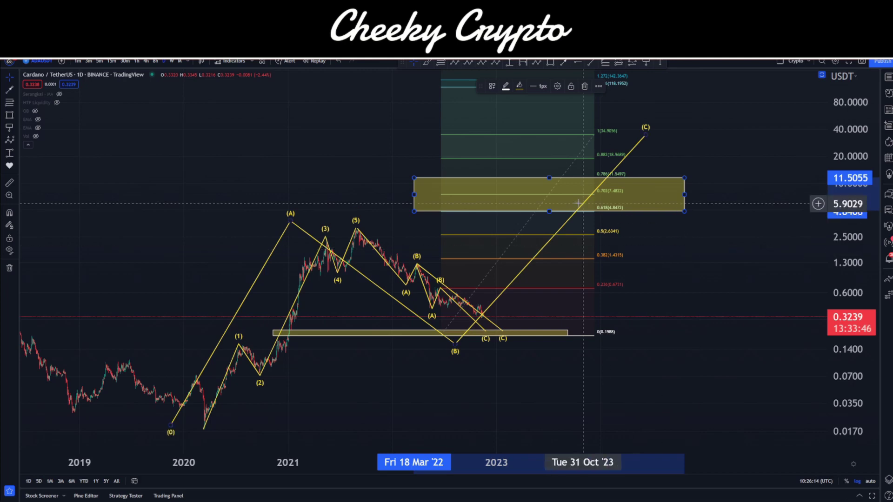
click(646, 61)
click(685, 211)
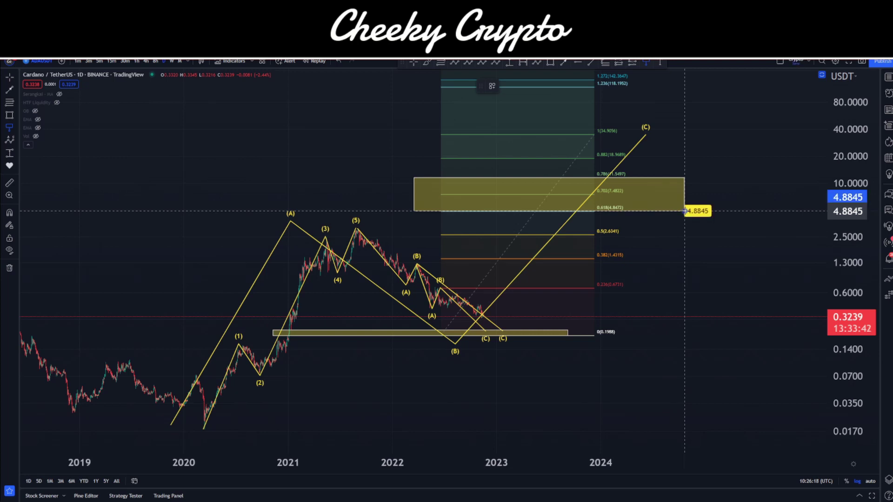
click(705, 217)
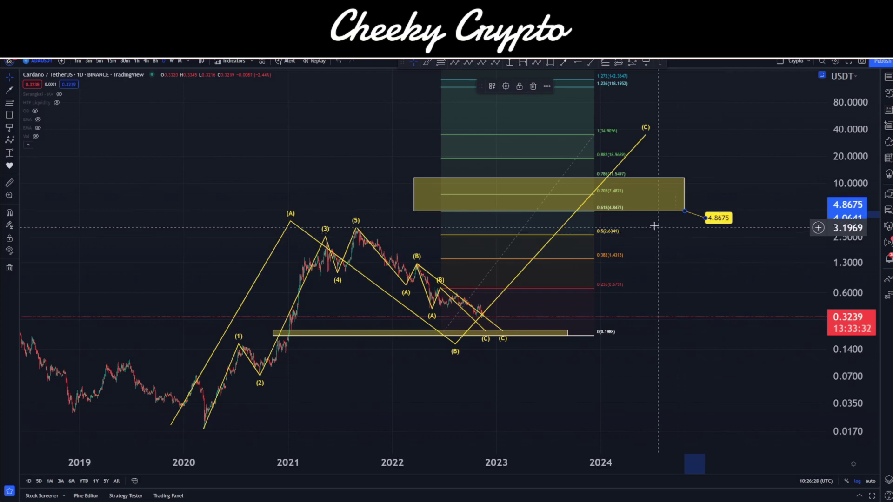
click(506, 87)
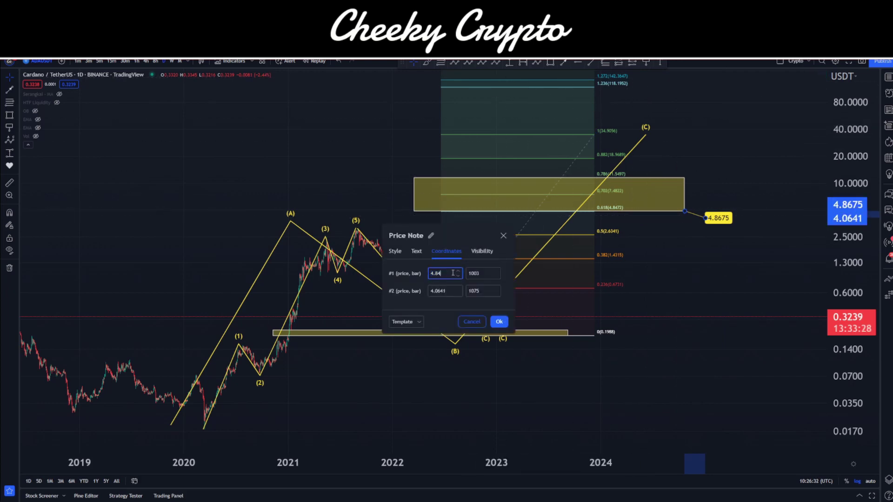
click(493, 324)
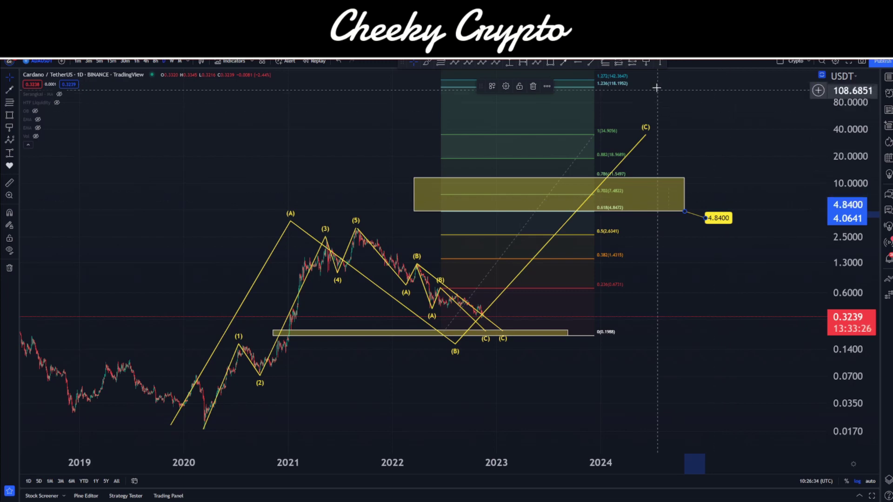
Mark the target rectangle's upper edge with a price note set to 11.54
click(647, 62)
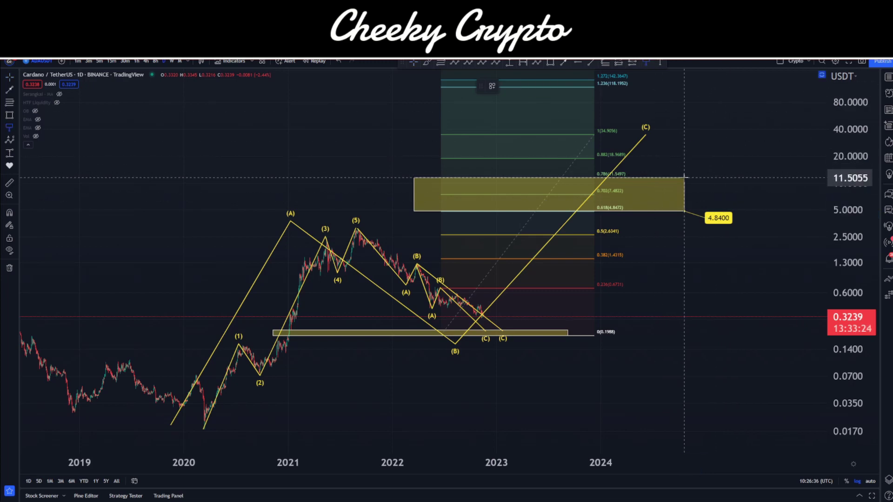
click(684, 177)
click(699, 168)
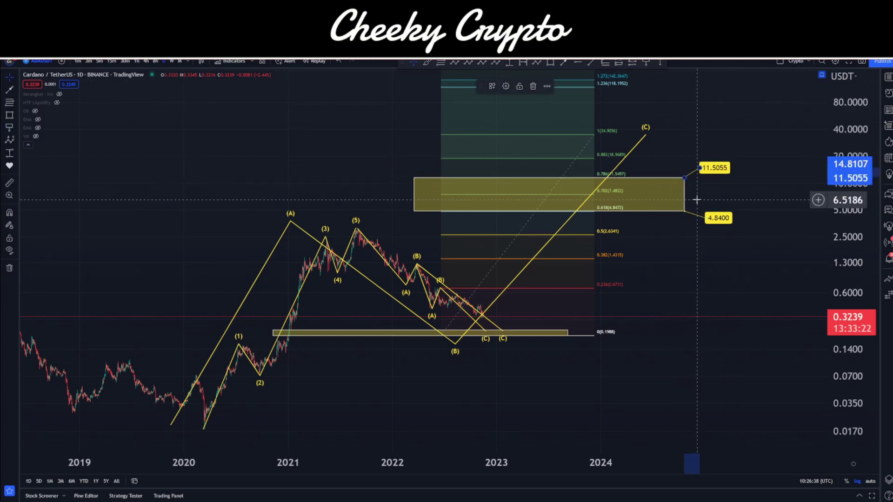
click(505, 86)
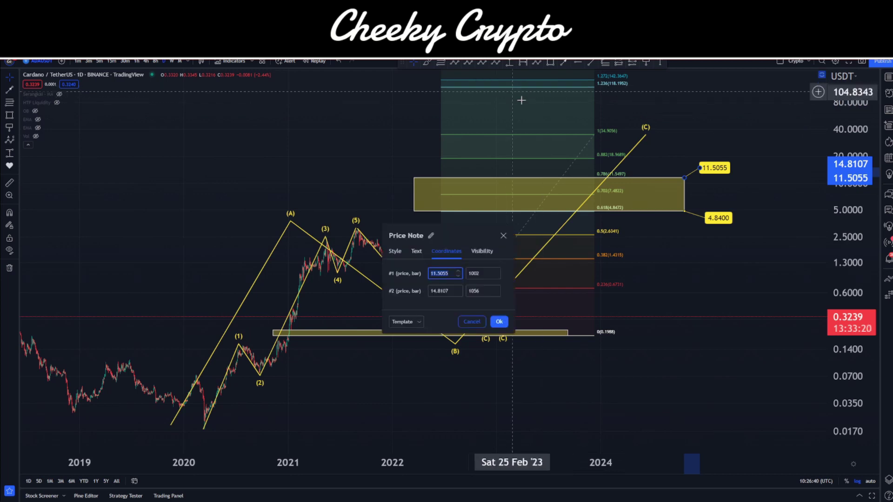
click(446, 272)
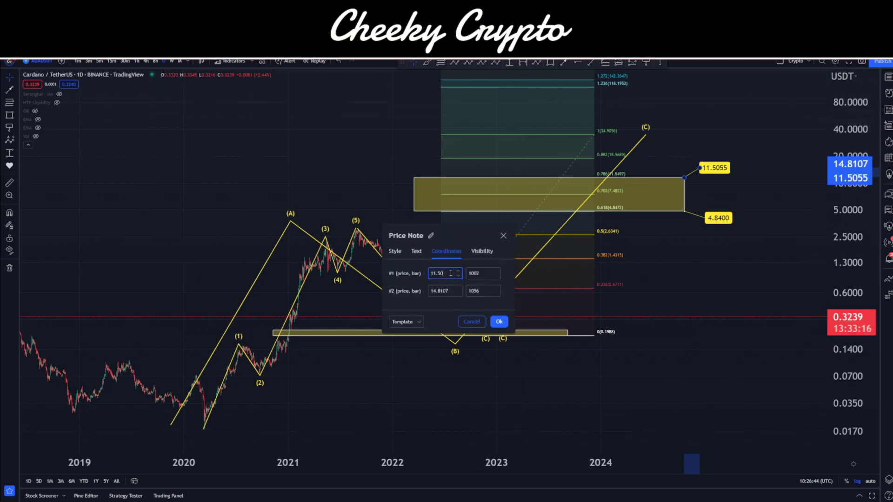
click(498, 321)
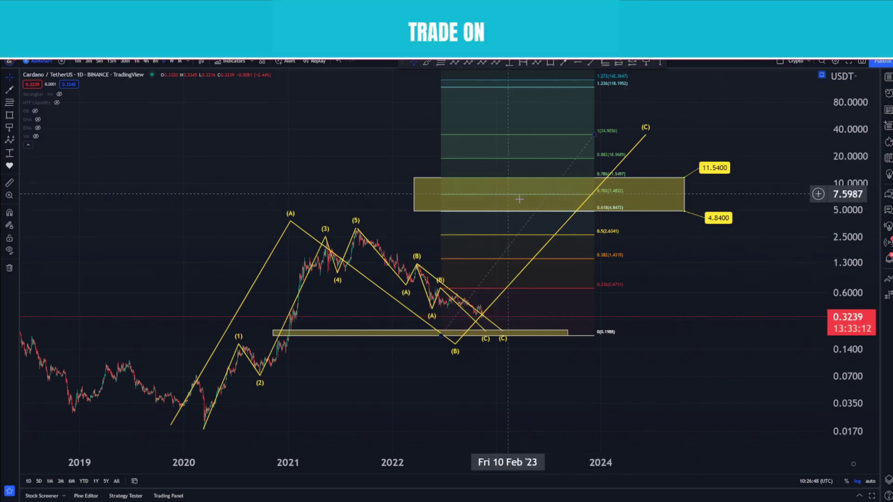
Measure the price range from about 0.197 at the support zone up to the Fibonacci 1 level, and discard the measurement
drag(697, 250, 657, 244)
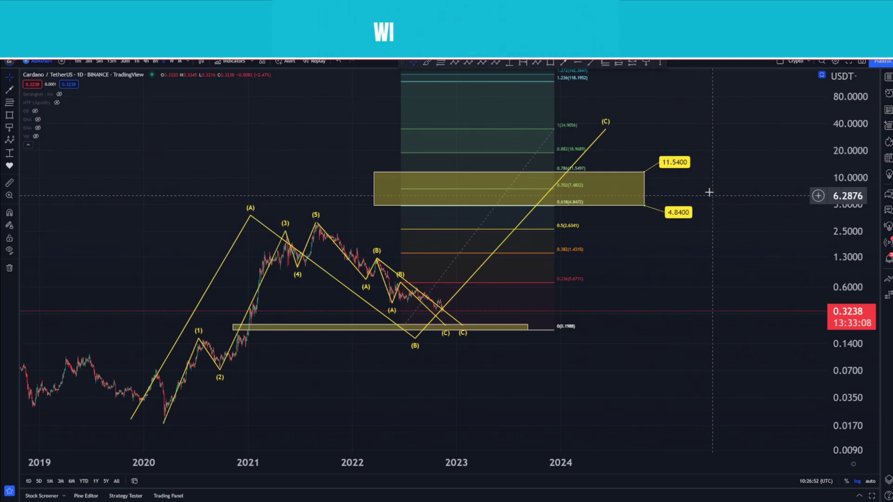
drag(714, 184, 729, 199)
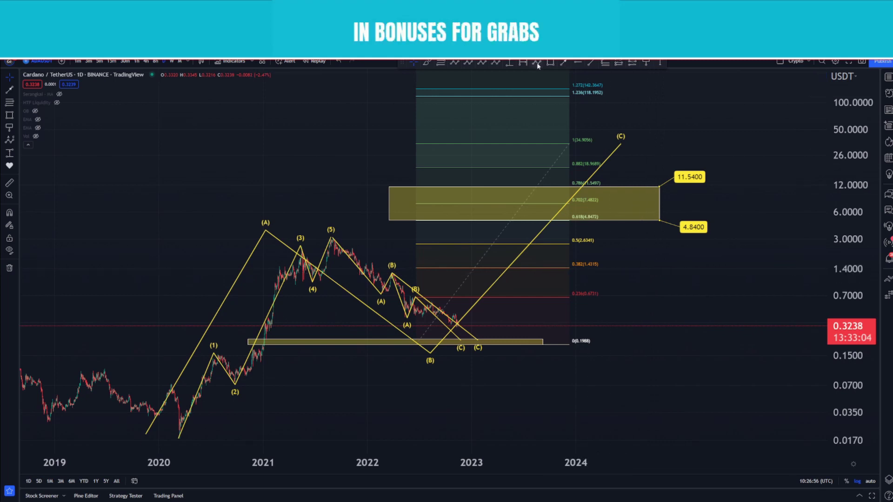
click(509, 63)
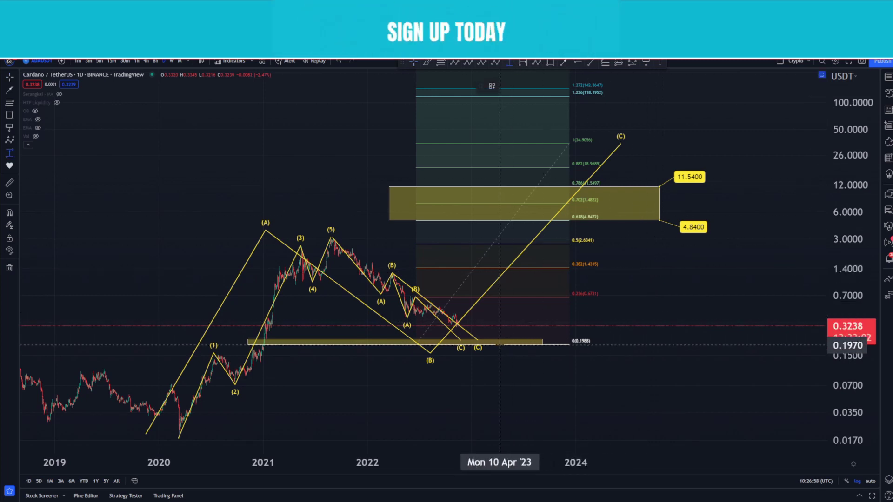
click(500, 344)
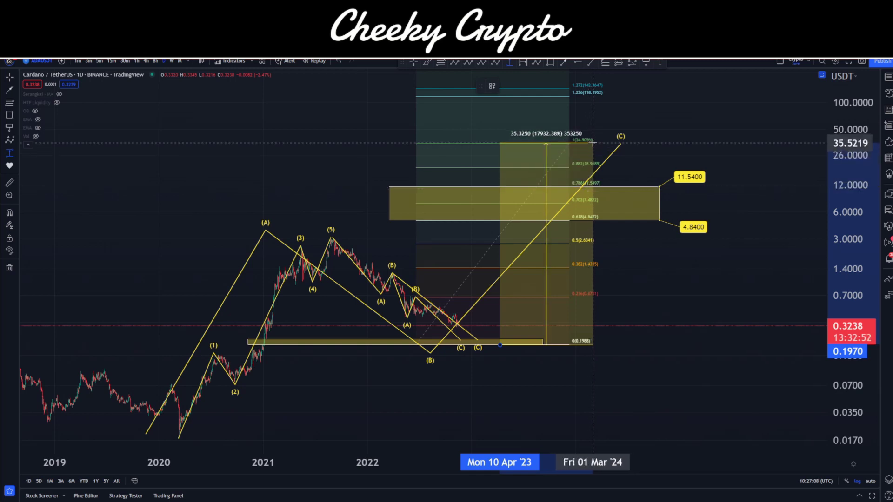
key(Escape)
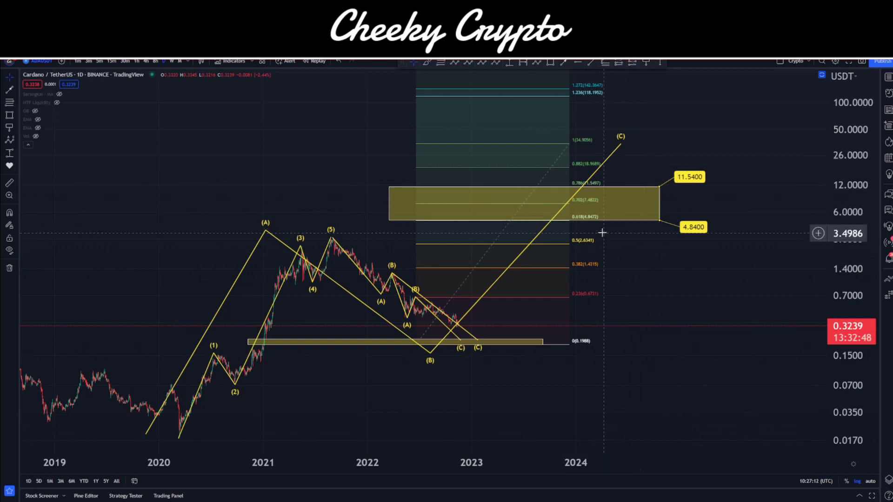
Measure the price range from about 0.15 below the support zone up to the target rectangle's upper edge, and clear the measurement
click(510, 63)
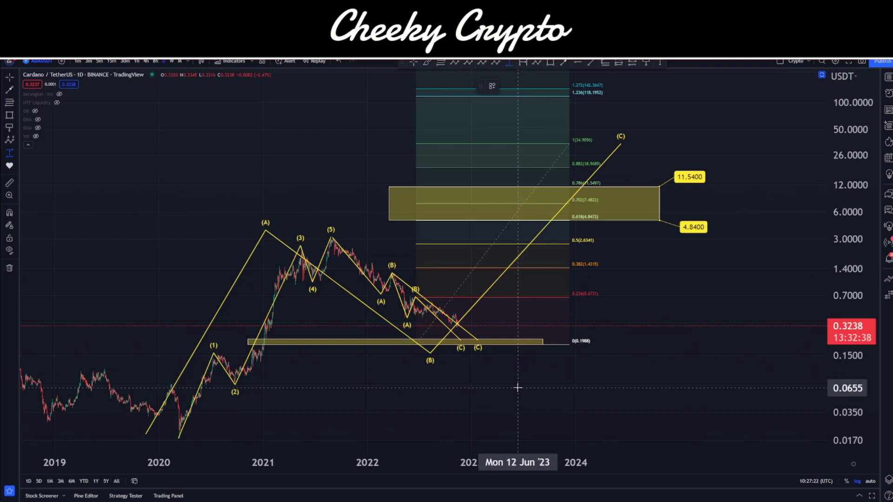
shift+click(513, 355)
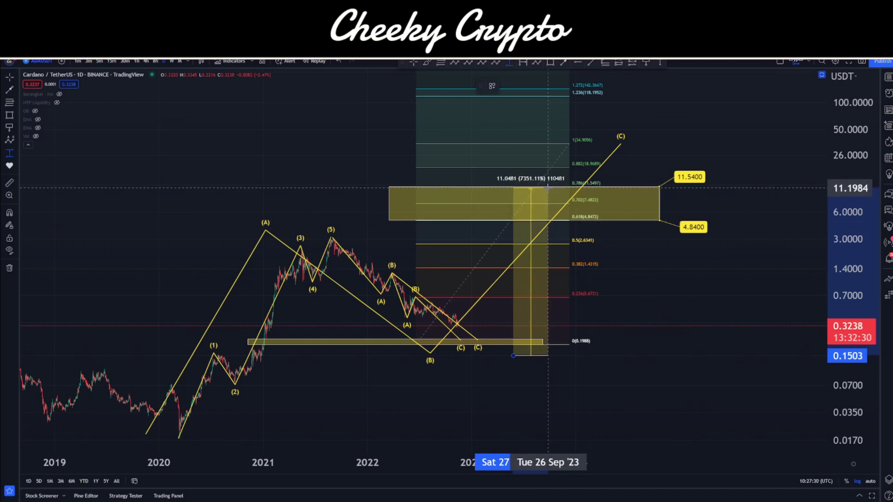
click(546, 188)
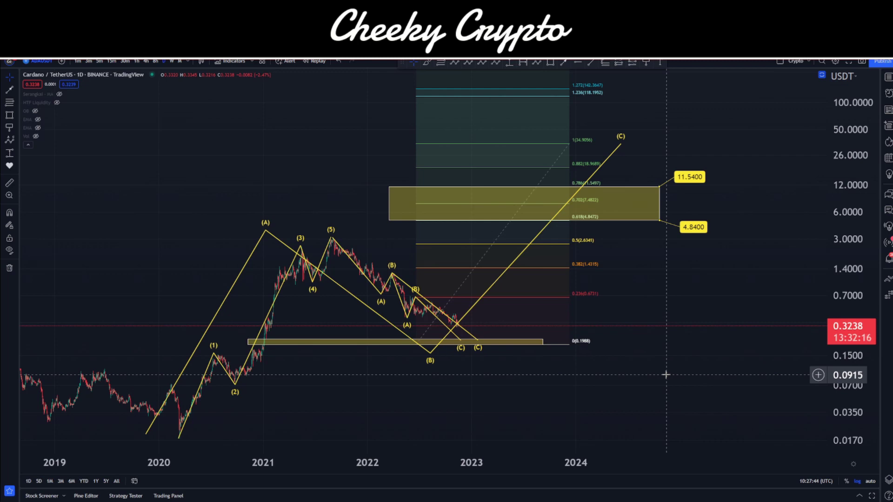
Point a temporary arrow from about 13.53 in February 2020 at the 2020–2021 rally and the wave (3) peak, and discard it
drag(620, 400, 645, 388)
scroll(645, 388, up, 3)
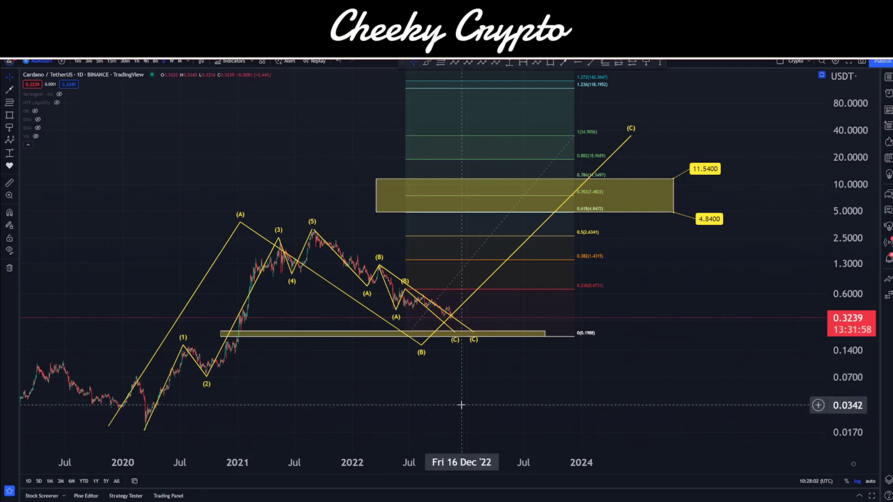
click(563, 62)
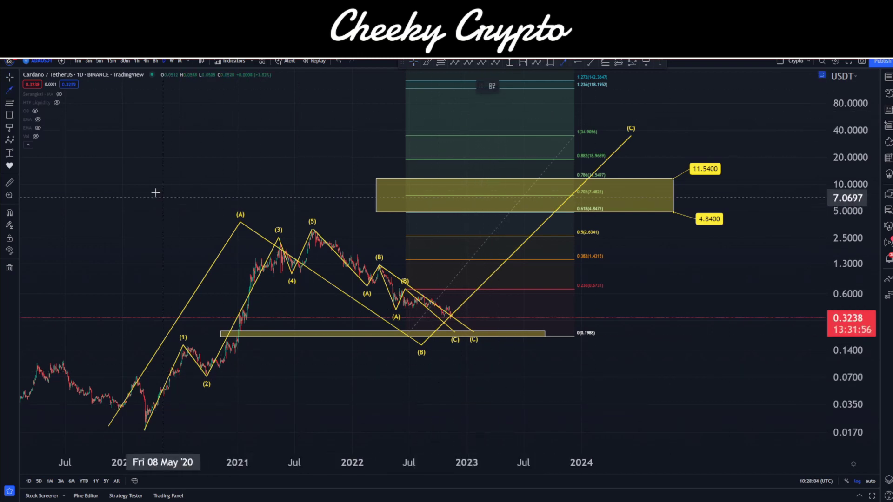
drag(134, 173, 223, 299)
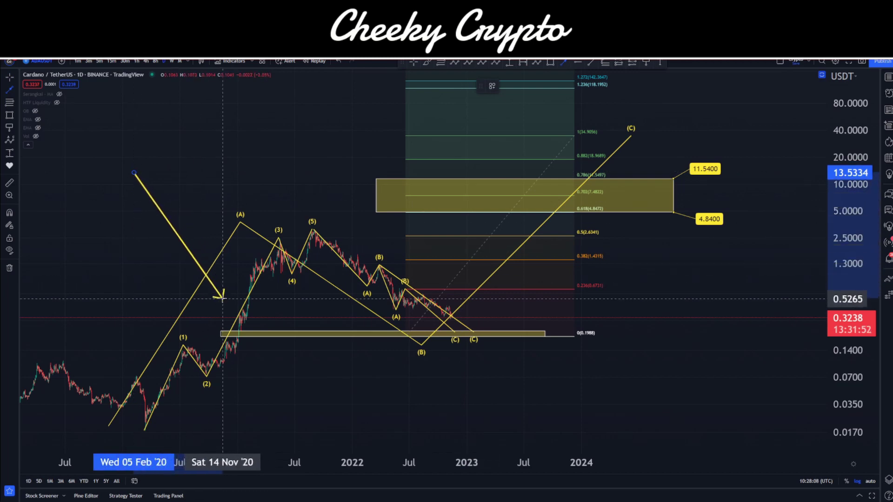
drag(223, 298, 293, 238)
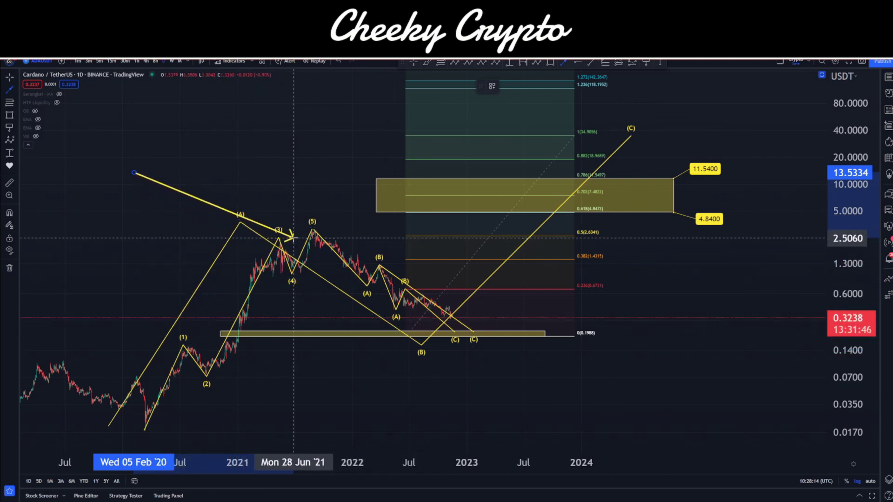
key(Escape)
mouse_move(319, 155)
mouse_down()
mouse_move(299, 269)
mouse_move(321, 216)
mouse_up()
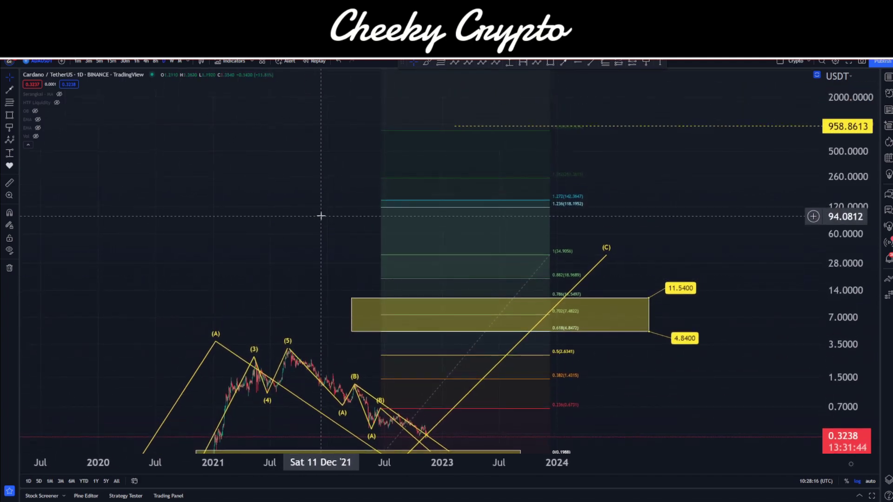
drag(332, 154, 329, 222)
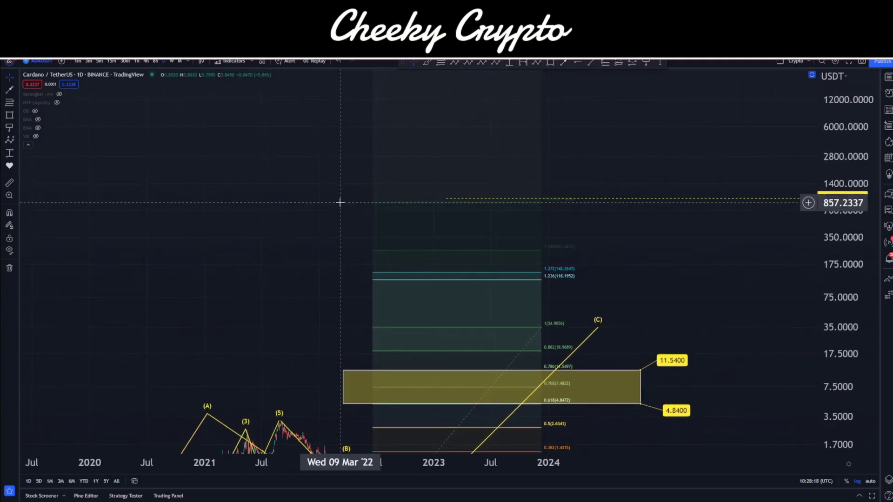
drag(308, 305, 339, 125)
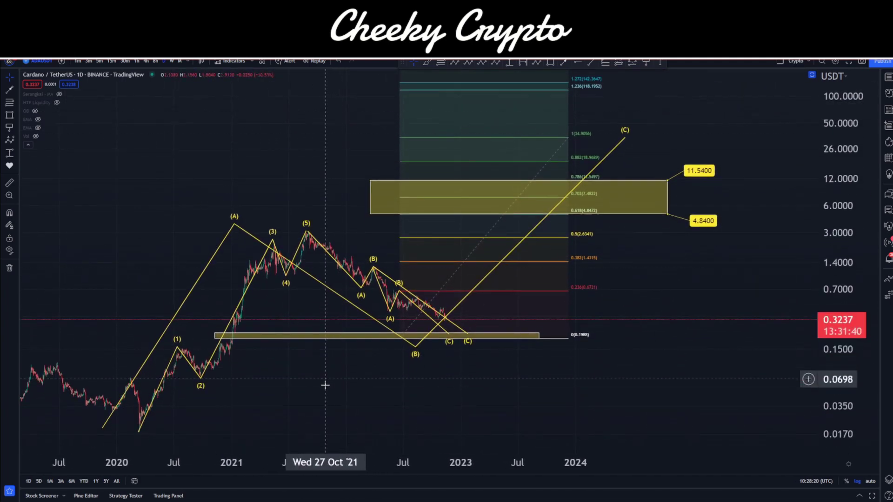
drag(326, 383, 336, 377)
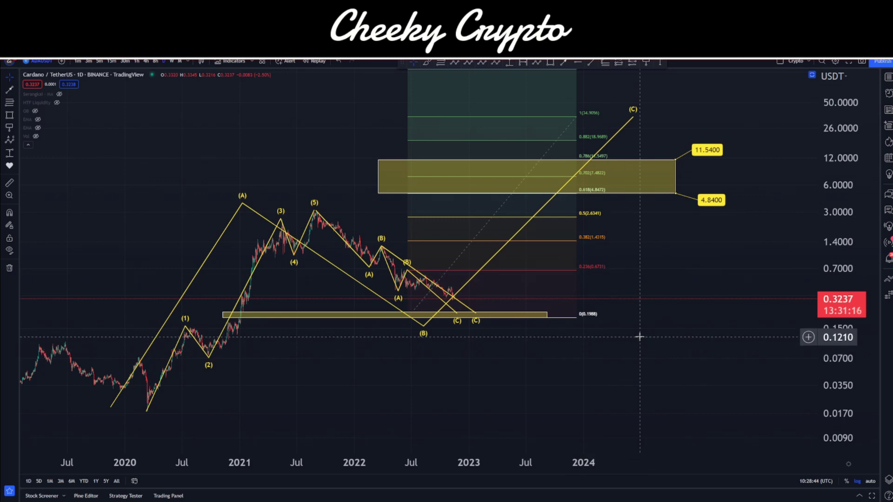
drag(661, 353, 676, 357)
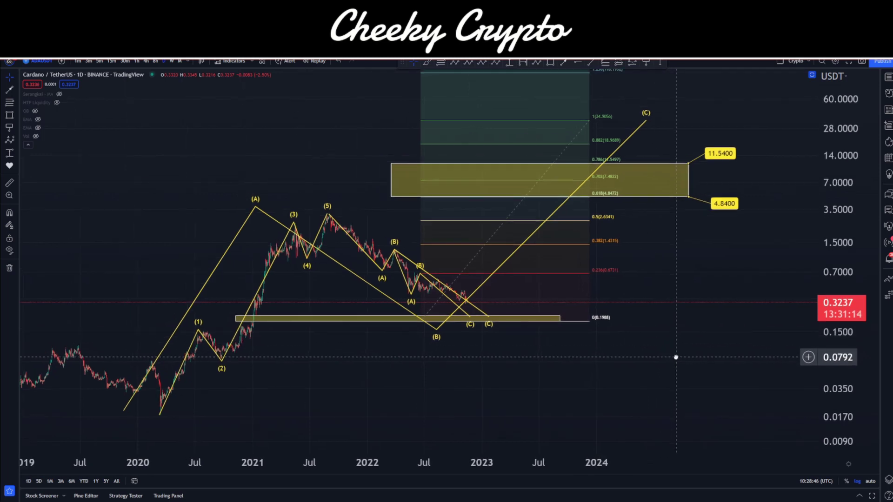